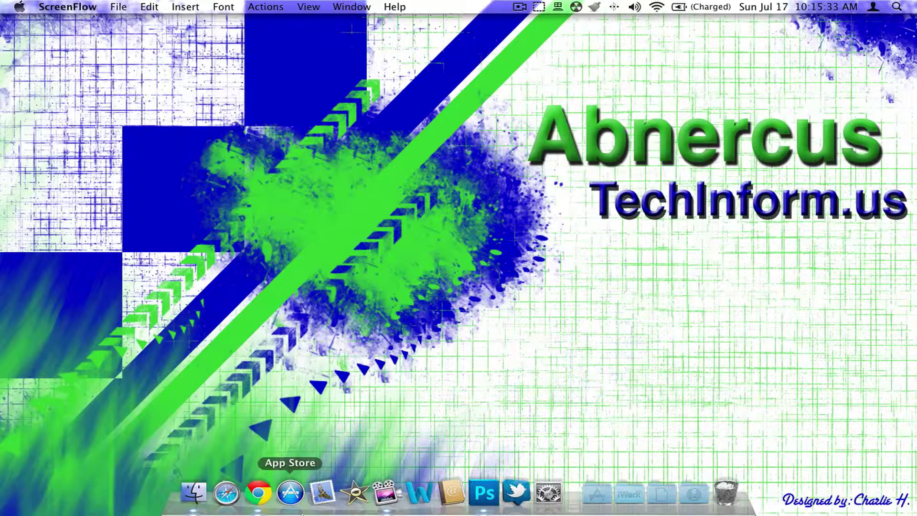
# Step: Bring the MacUpdate Desktop 5 page window forward in Chrome and scroll through its features
pyautogui.click(265, 504)
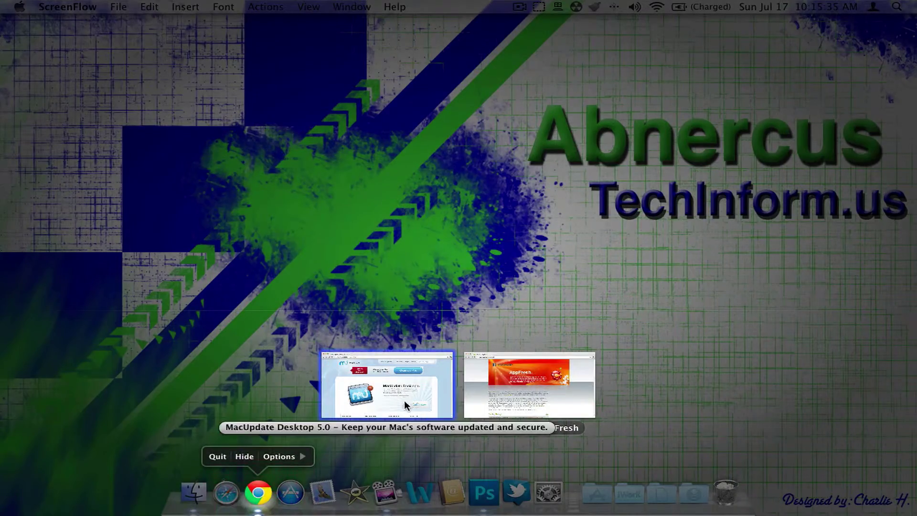
pyautogui.click(402, 401)
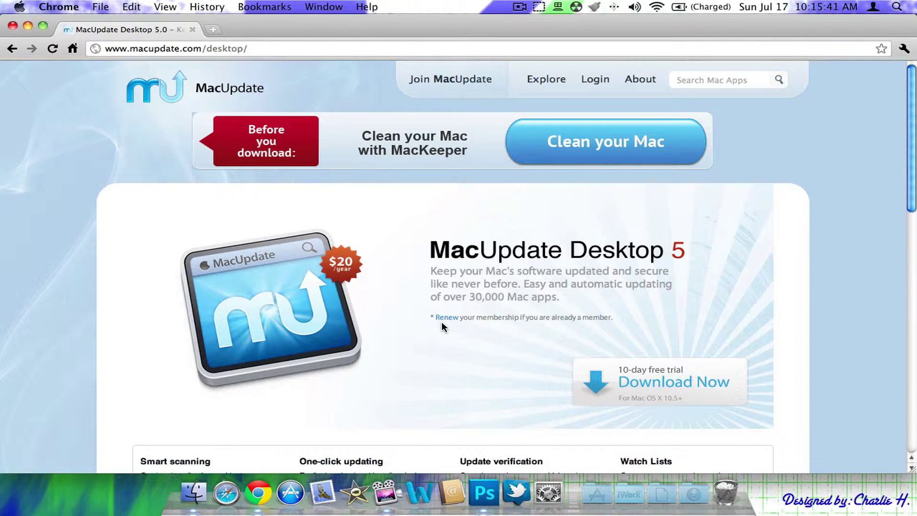
pyautogui.scroll(-5, 442, 326)
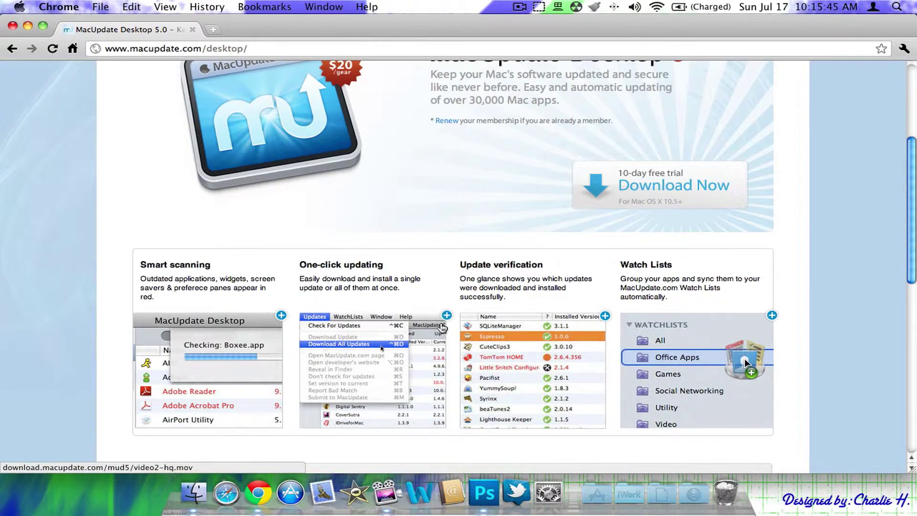
pyautogui.scroll(-5, 440, 329)
pyautogui.scroll(15, 440, 330)
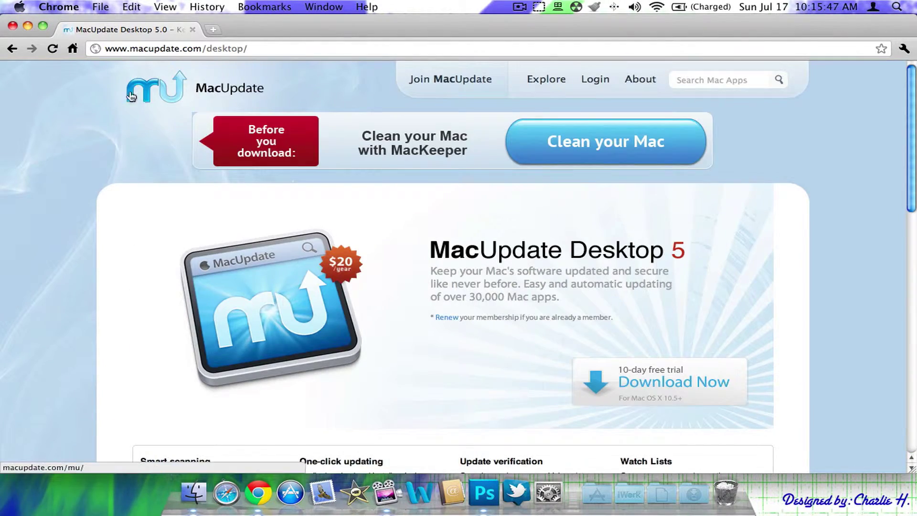
pyautogui.scroll(-15, 210, 111)
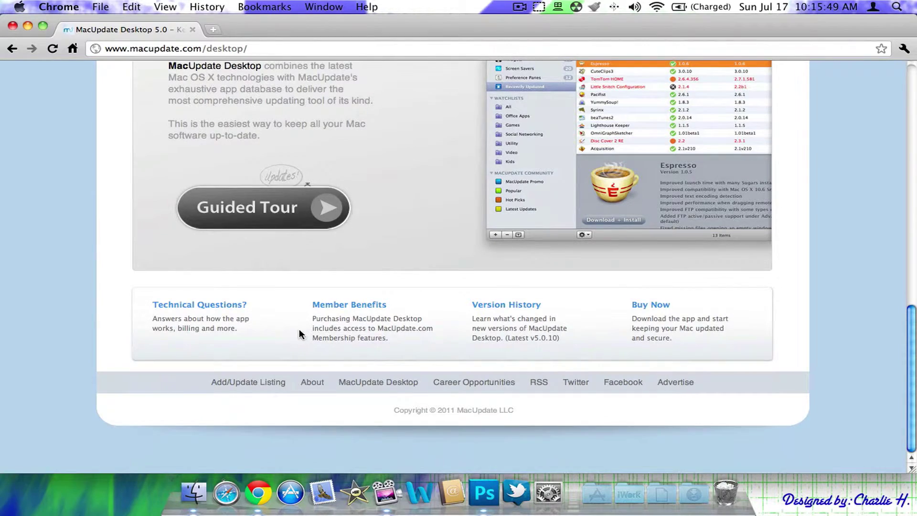
pyautogui.scroll(7, 286, 335)
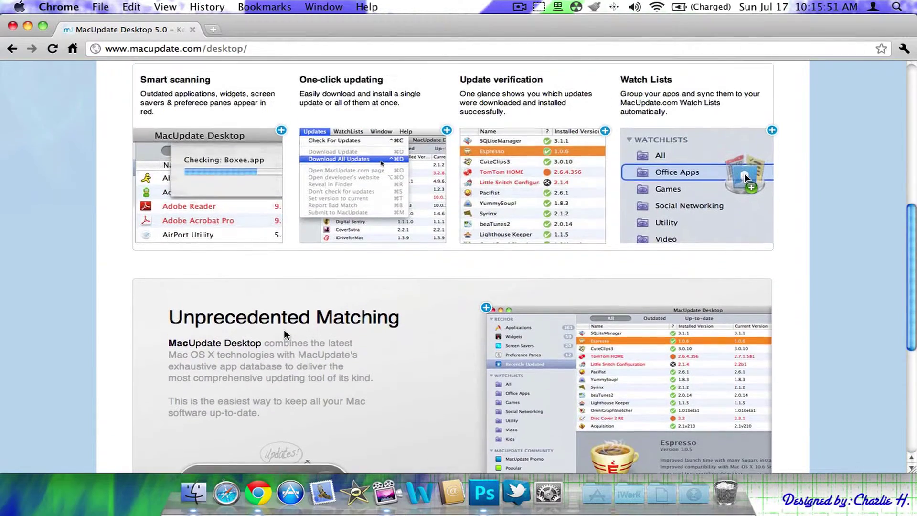
pyautogui.scroll(2, 285, 334)
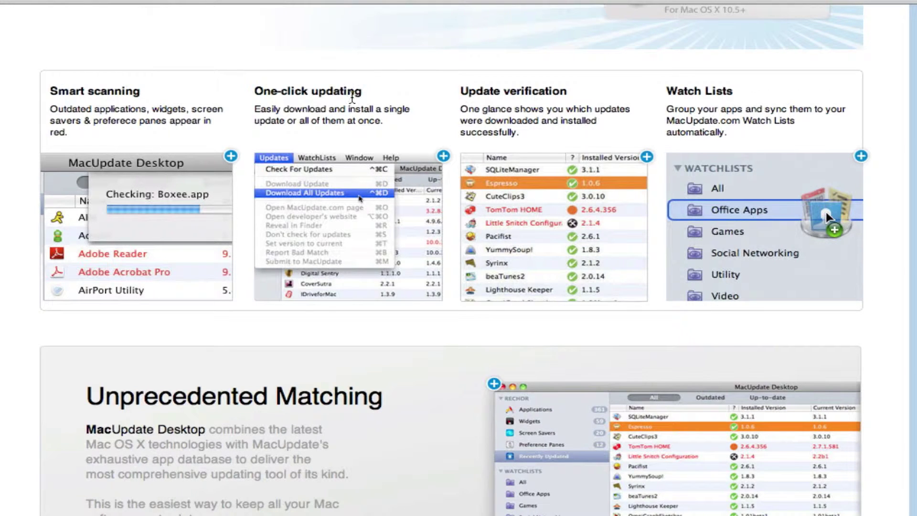
pyautogui.scroll(2, 486, 210)
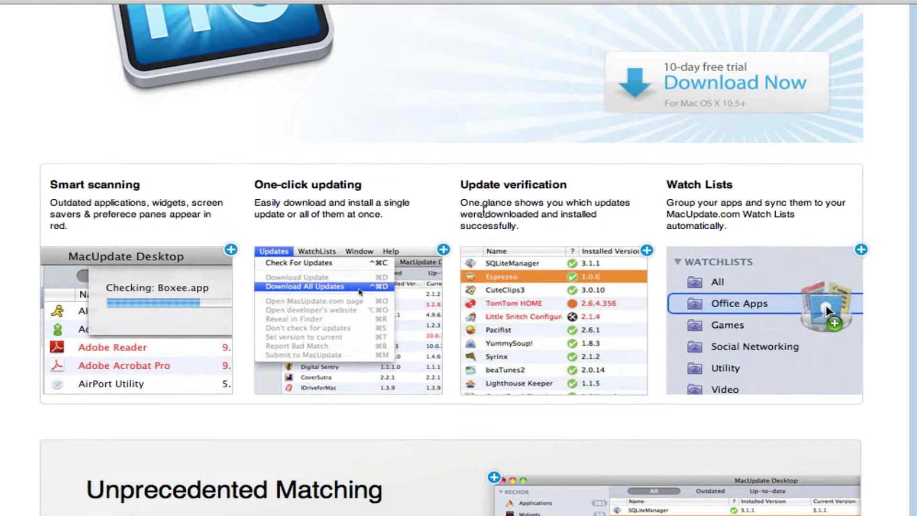
pyautogui.scroll(5, 486, 211)
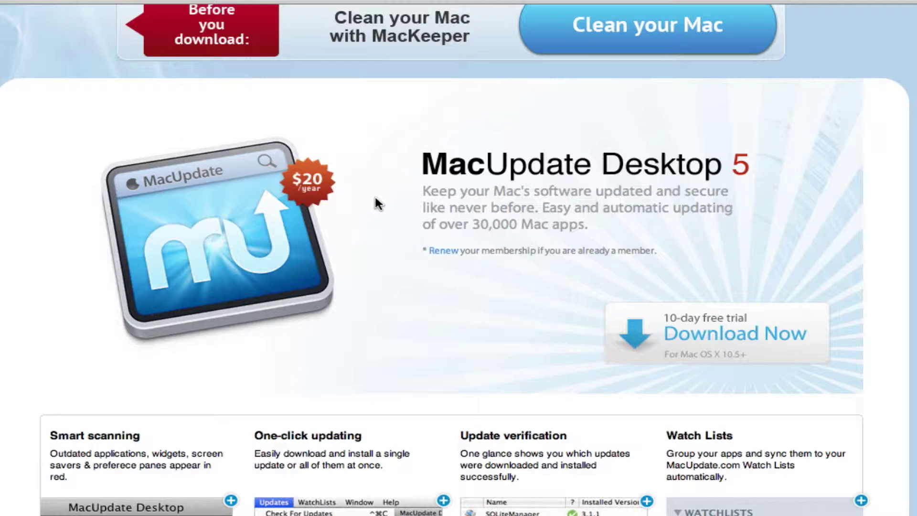
# Step: Highlight the MacUpdate Desktop 5 title and description, then clear the selection
pyautogui.moveTo(420, 169); pyautogui.dragTo(435, 200)
pyautogui.moveTo(634, 233)
pyautogui.mouseDown()
pyautogui.moveTo(467, 209)
pyautogui.moveTo(425, 162)
pyautogui.moveTo(416, 164)
pyautogui.moveTo(428, 199)
pyautogui.moveTo(663, 259)
pyautogui.moveTo(387, 158)
pyautogui.moveTo(383, 148)
pyautogui.mouseUp()
pyautogui.click(414, 171)
pyautogui.click(649, 256)
pyautogui.click(646, 257)
pyautogui.click(379, 146)
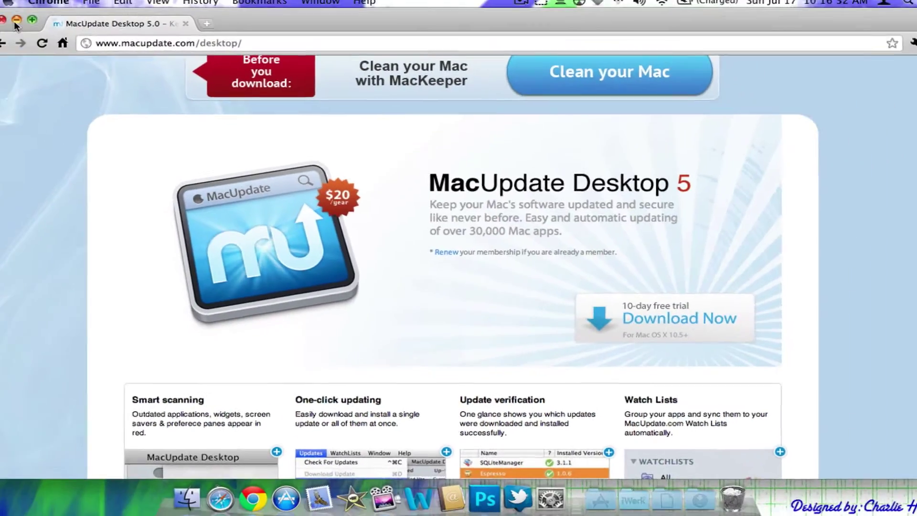
# Step: Minimize the Chrome window and bring the metaquark AppFresh page window forward
pyautogui.click(0, 0)
pyautogui.click(323, 405)
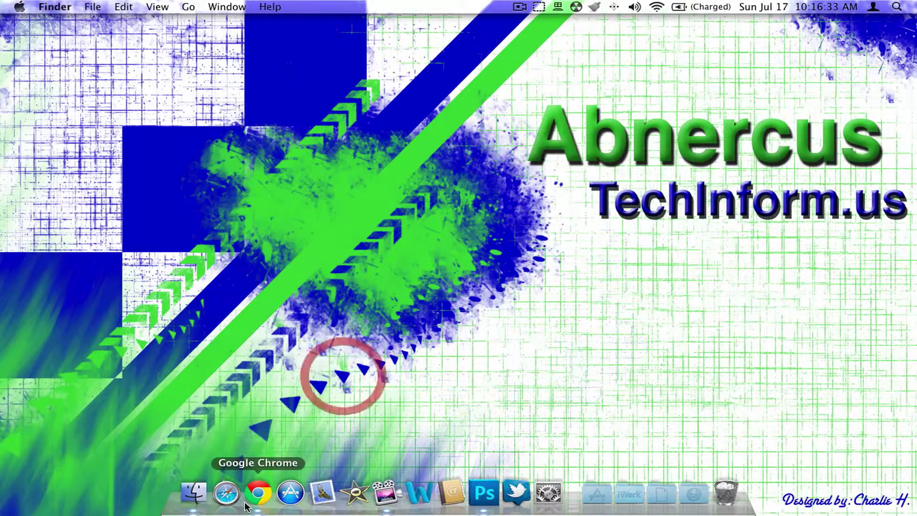
pyautogui.click(247, 503)
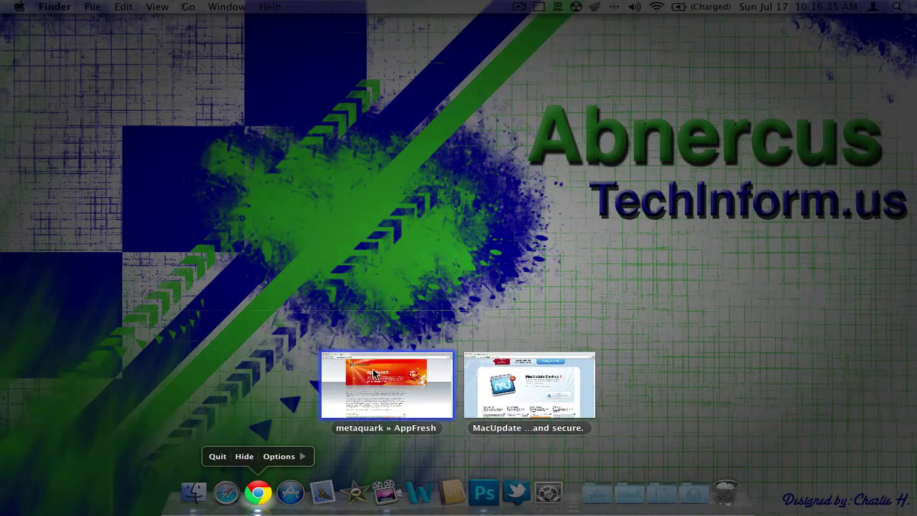
pyautogui.click(374, 374)
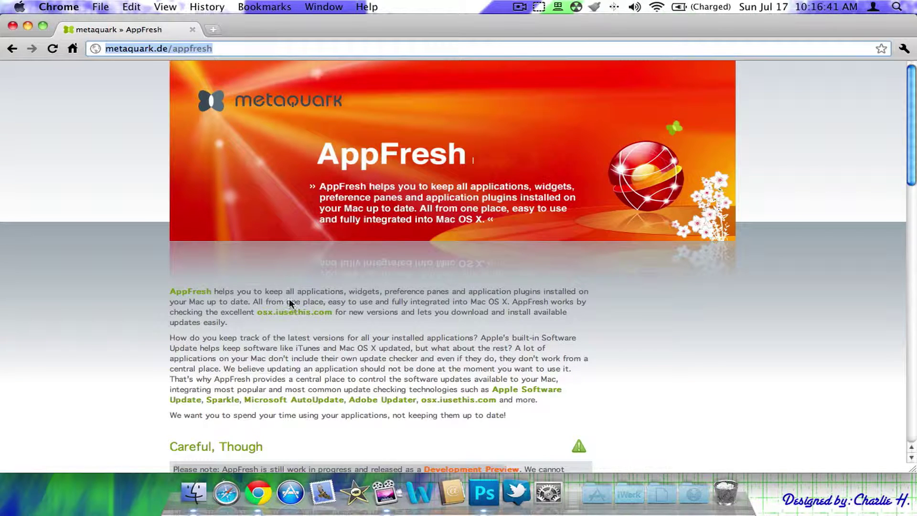
# Step: Return to the MacUpdate Desktop page, then show both Chrome windows as previews
pyautogui.click(259, 493)
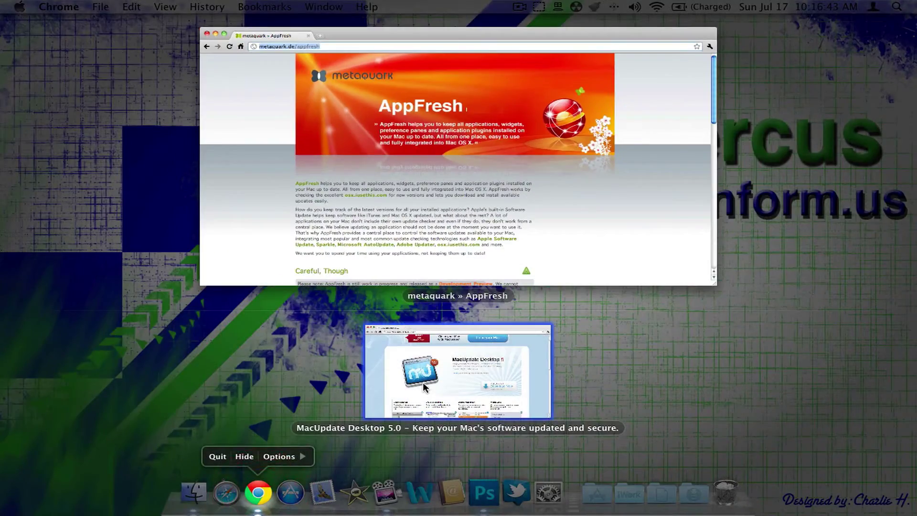
pyautogui.click(423, 382)
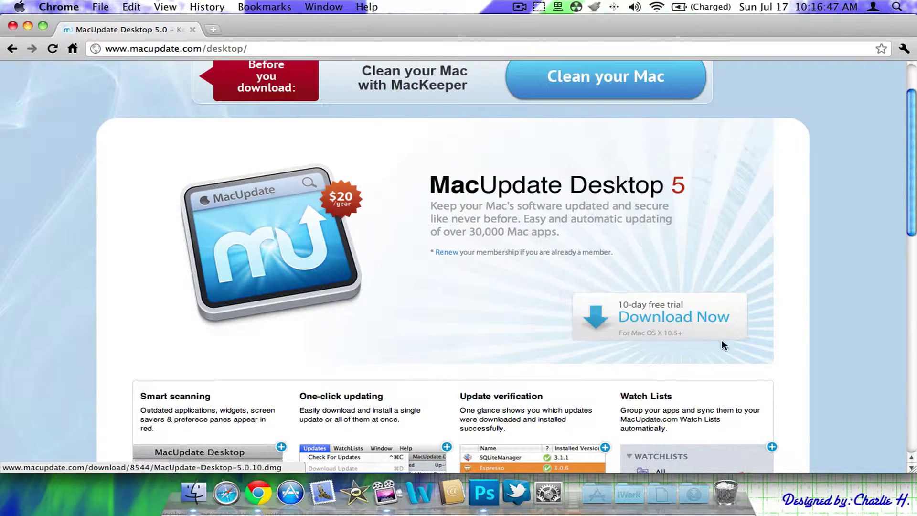
pyautogui.scroll(-4, 618, 344)
pyautogui.scroll(6, 218, 325)
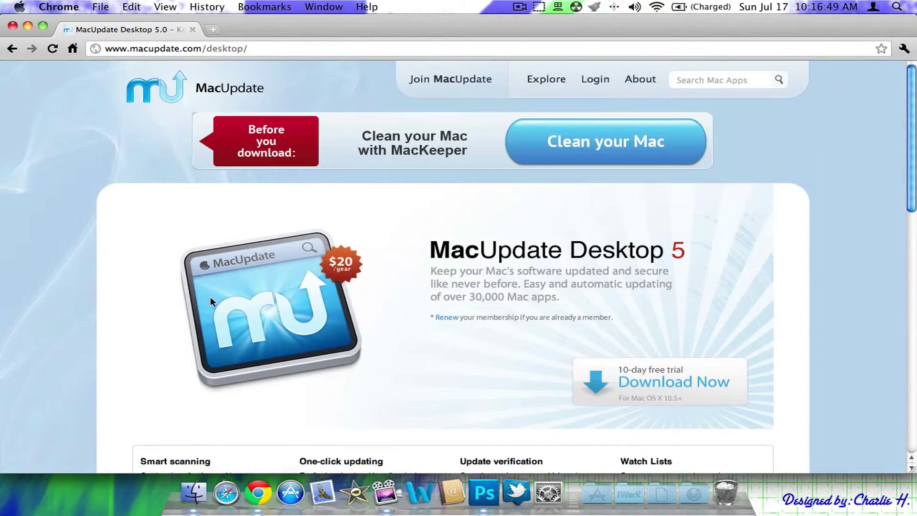
pyautogui.click(244, 495)
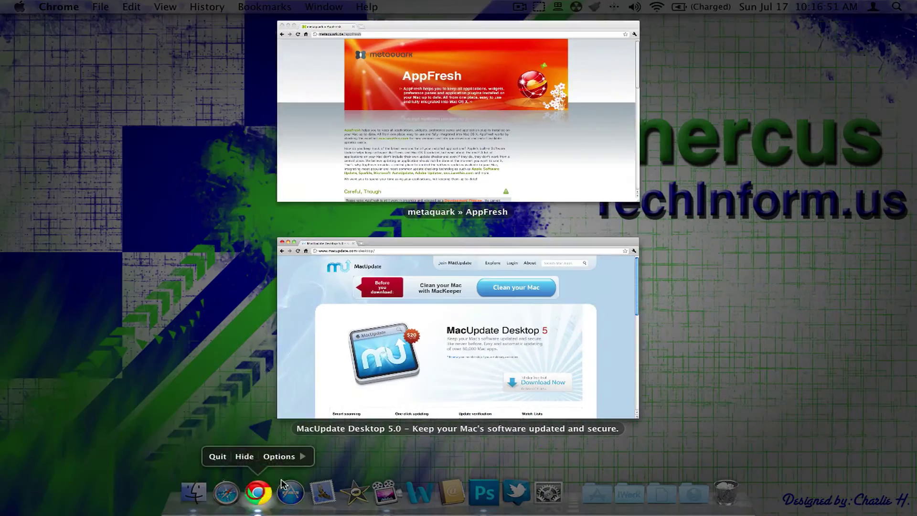
# Step: Bring the metaquark AppFresh page window to the front and skim the top of the page
pyautogui.click(458, 41)
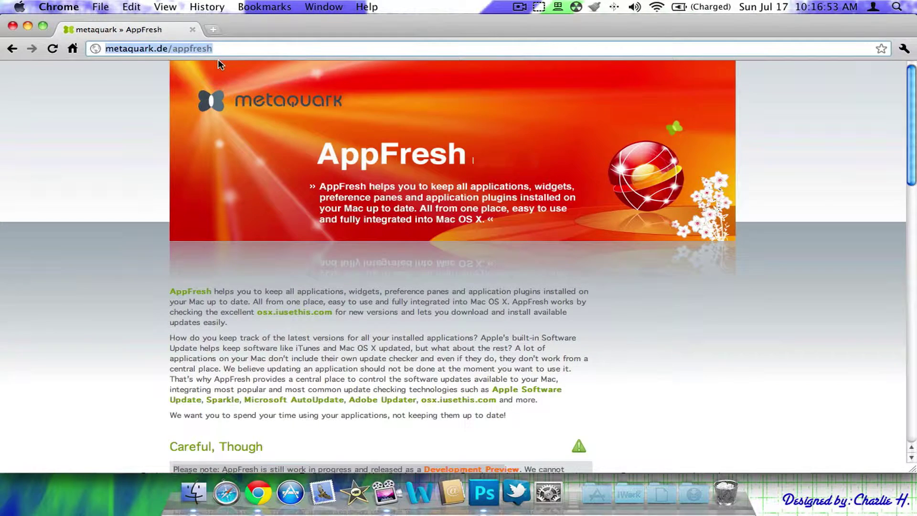
pyautogui.scroll(-5, 473, 205)
pyautogui.scroll(-5, 289, 203)
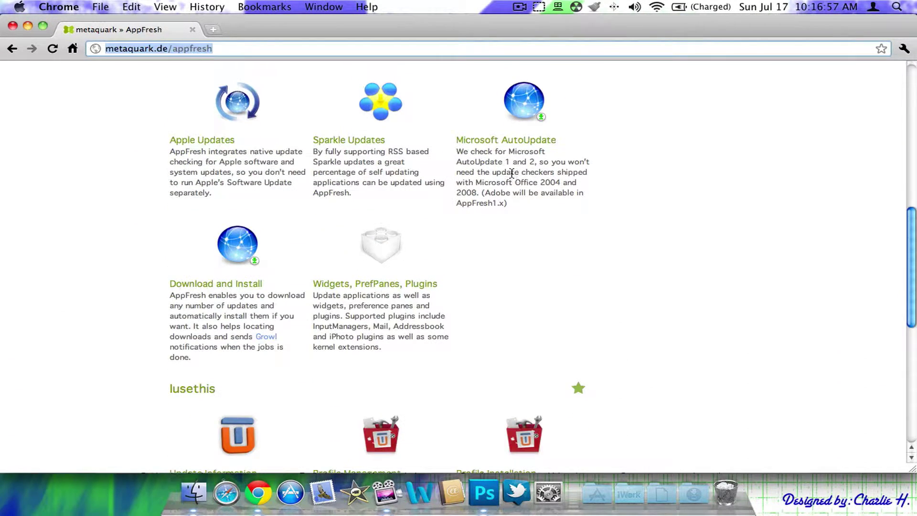
pyautogui.scroll(-5, 507, 229)
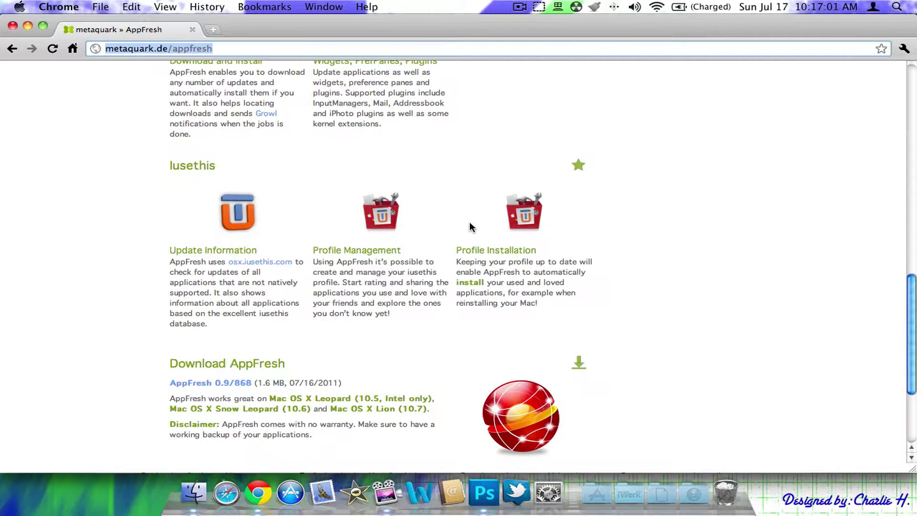
pyautogui.scroll(15, 463, 222)
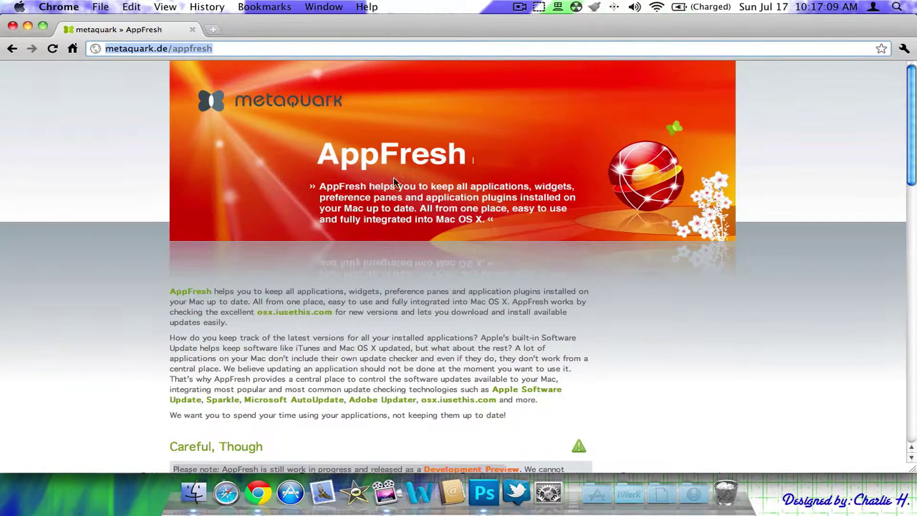
pyautogui.scroll(1, 334, 186)
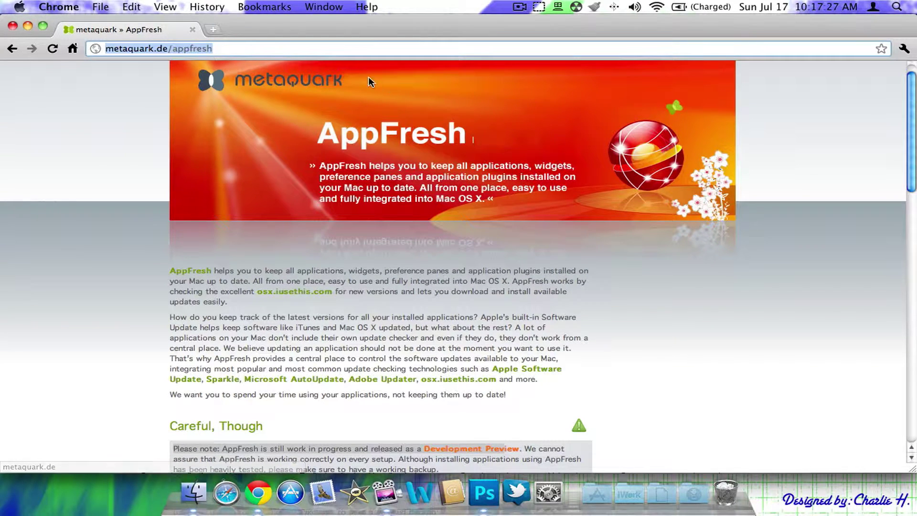
# Step: Scroll down to the Features section, briefly highlighting some text and clearing it
pyautogui.scroll(-3, 683, 250)
pyautogui.scroll(-2, 471, 160)
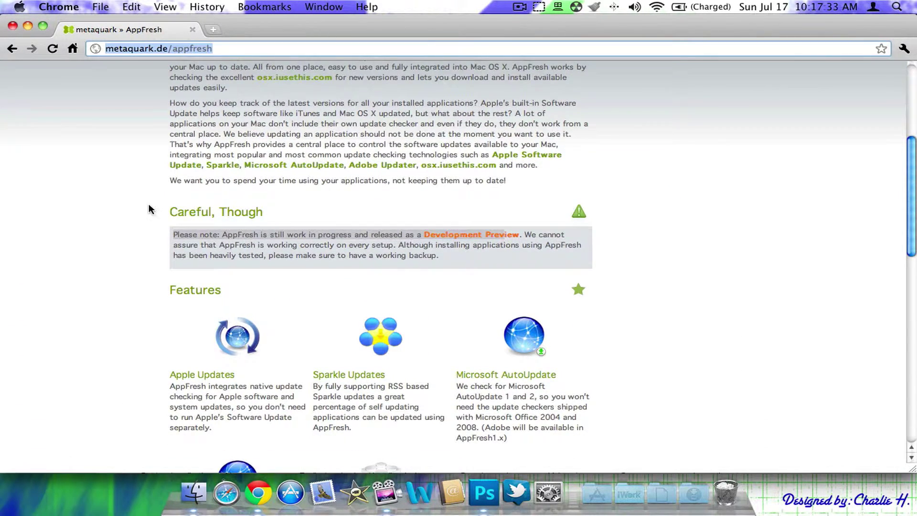
pyautogui.scroll(-5, 146, 204)
pyautogui.scroll(1, 287, 196)
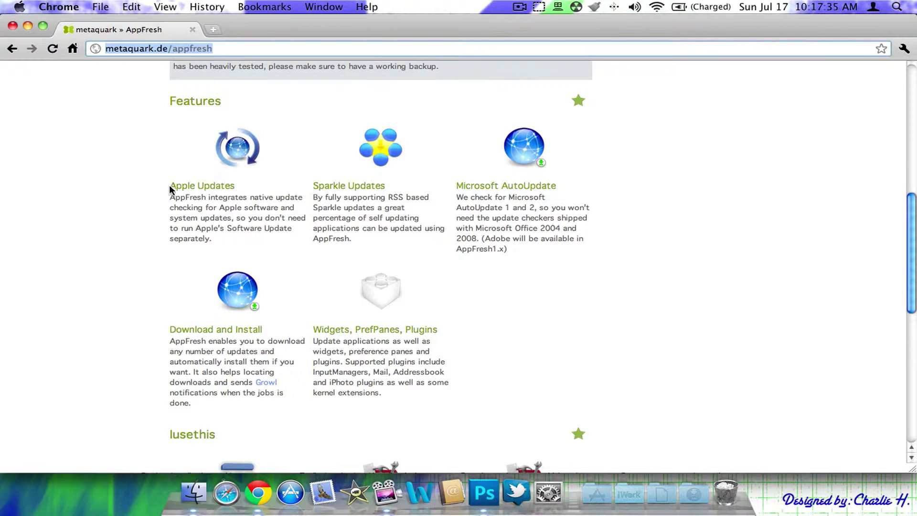
pyautogui.moveTo(168, 189); pyautogui.dragTo(242, 225)
pyautogui.click(254, 224)
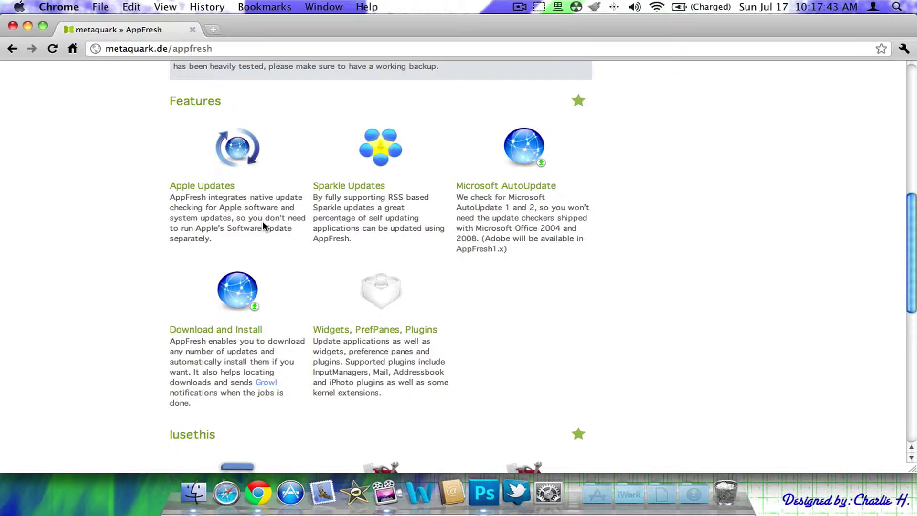
pyautogui.scroll(1, 262, 222)
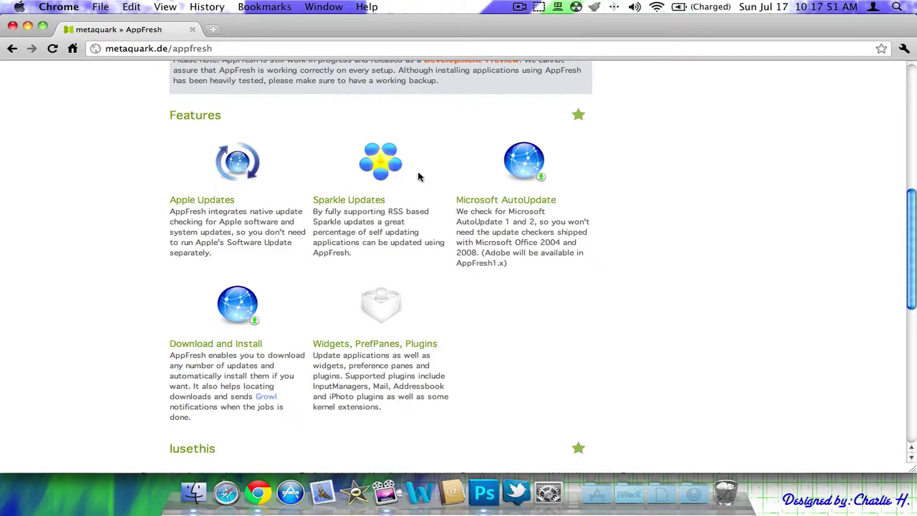
# Step: Briefly open Dashboard and System Preferences, then return to the AppFresh product page
pyautogui.press('F12')
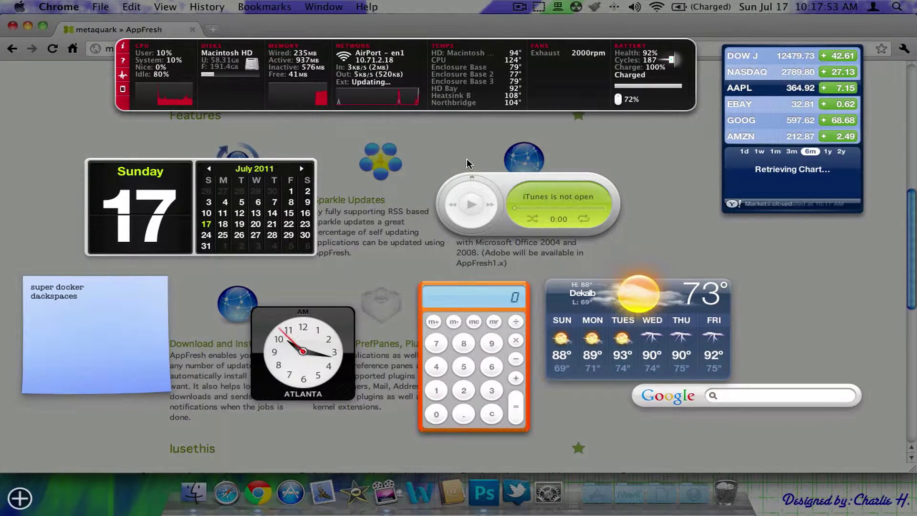
pyautogui.click(563, 141)
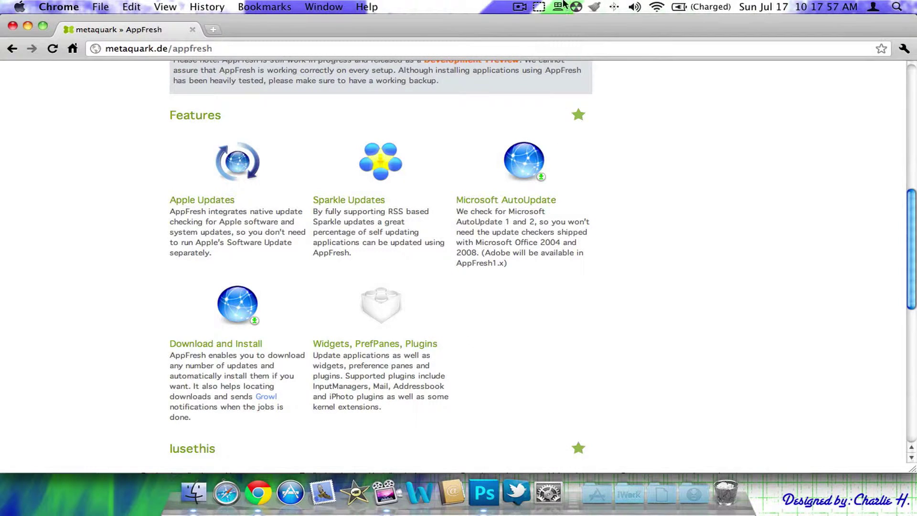
pyautogui.click(549, 487)
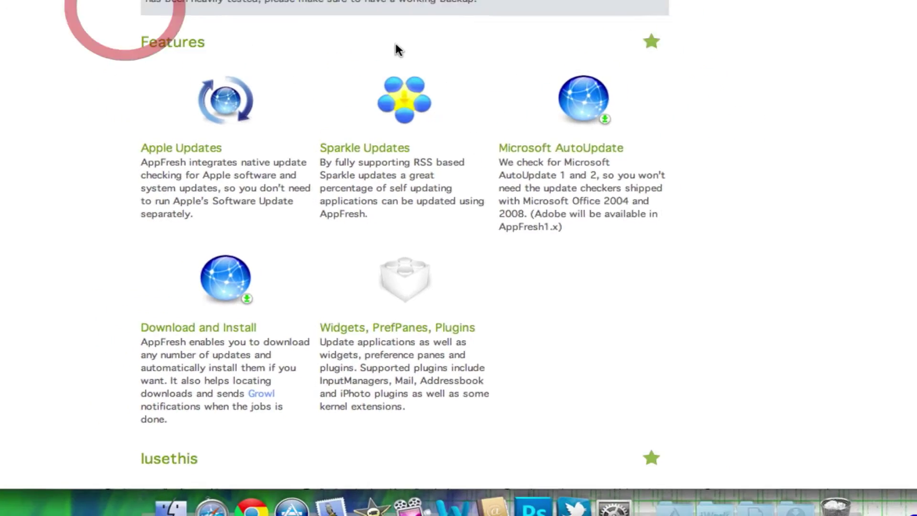
pyautogui.click(368, 114)
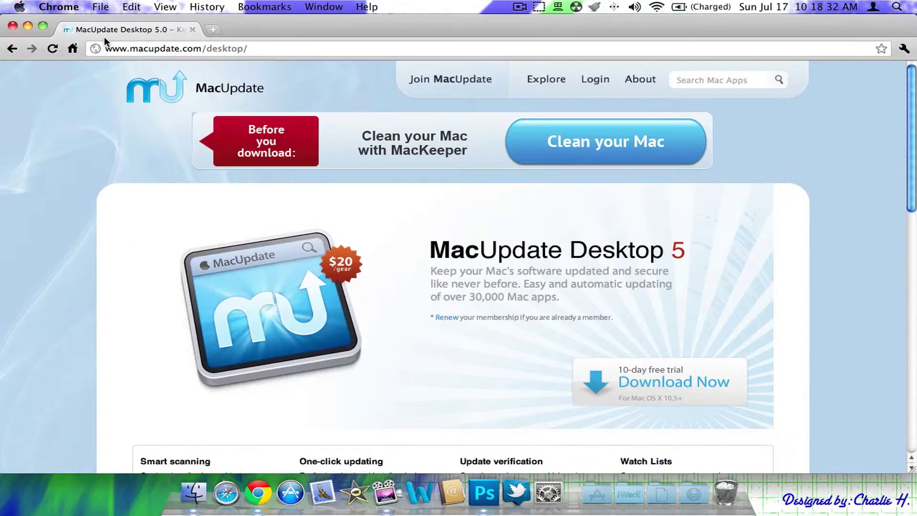
# Step: Hide Chrome and unpack AppFresh-868.zip taken from the Downloads stack
pyautogui.click(28, 26)
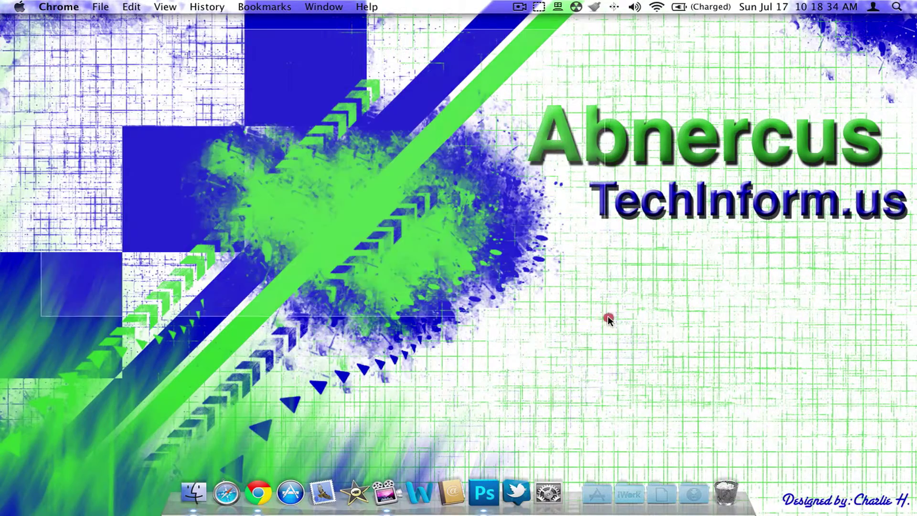
pyautogui.click(611, 319)
pyautogui.click(694, 493)
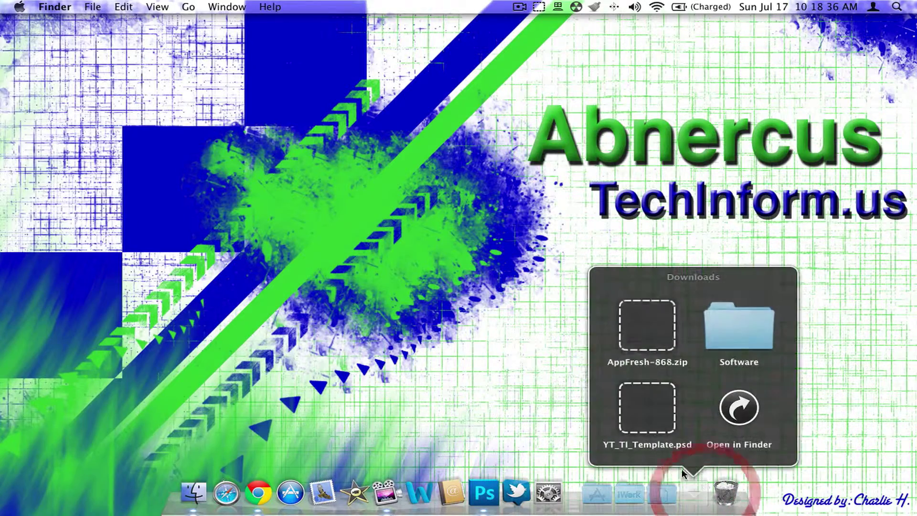
pyautogui.click(622, 303)
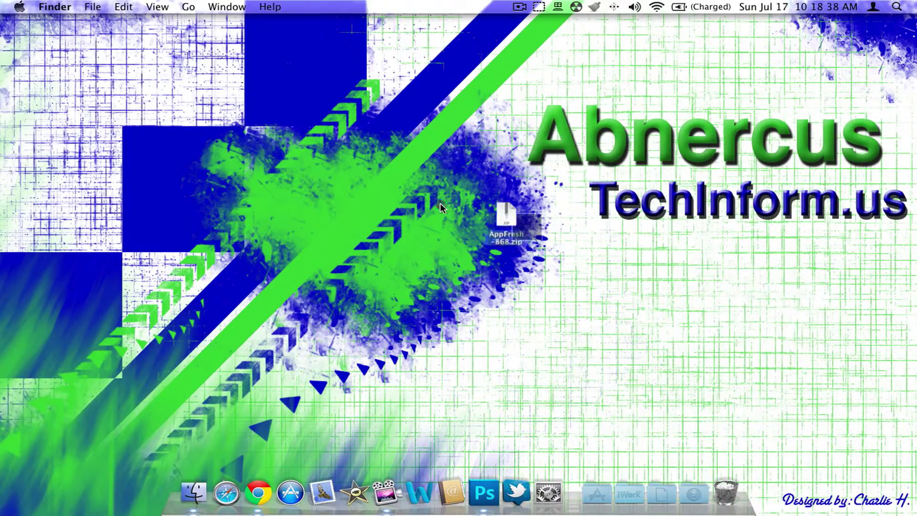
pyautogui.click(528, 233)
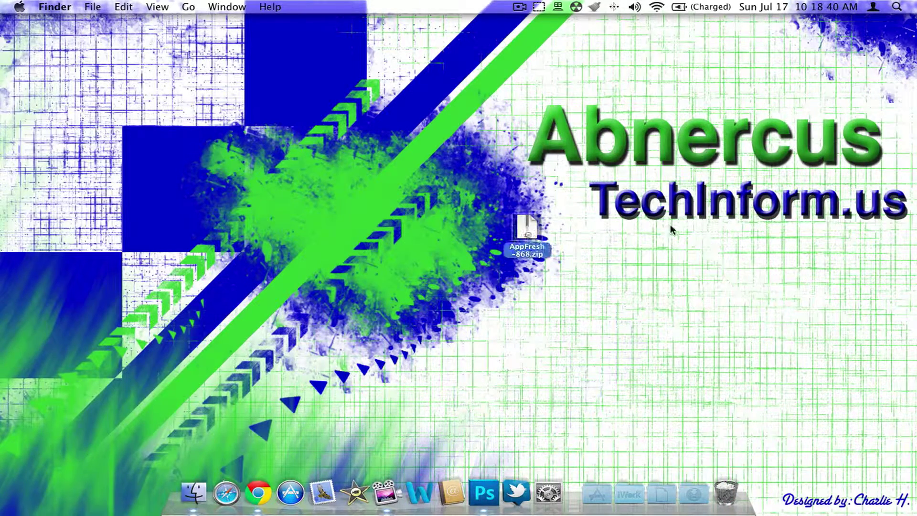
pyautogui.click(609, 119)
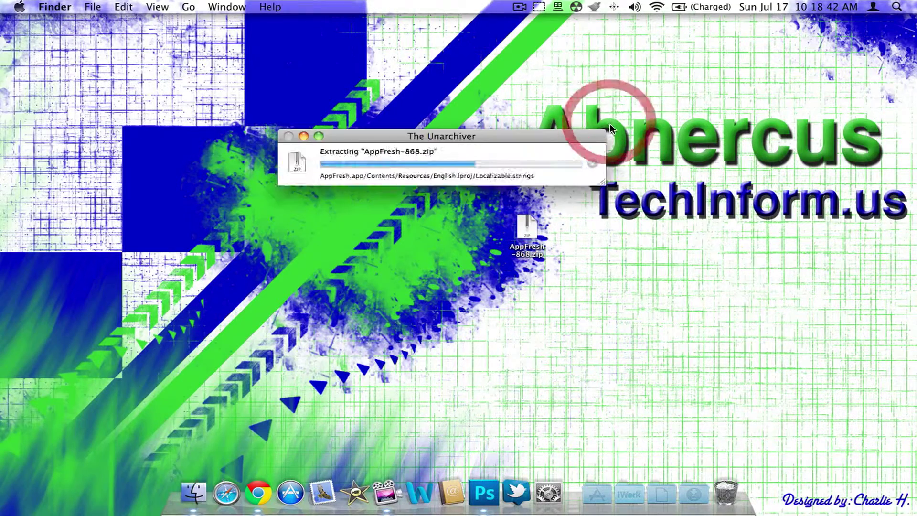
# Step: Move the extracted AppFresh app to Applications and trash AppFresh-868.zip
pyautogui.moveTo(887, 31); pyautogui.dragTo(609, 485)
pyautogui.click(581, 195)
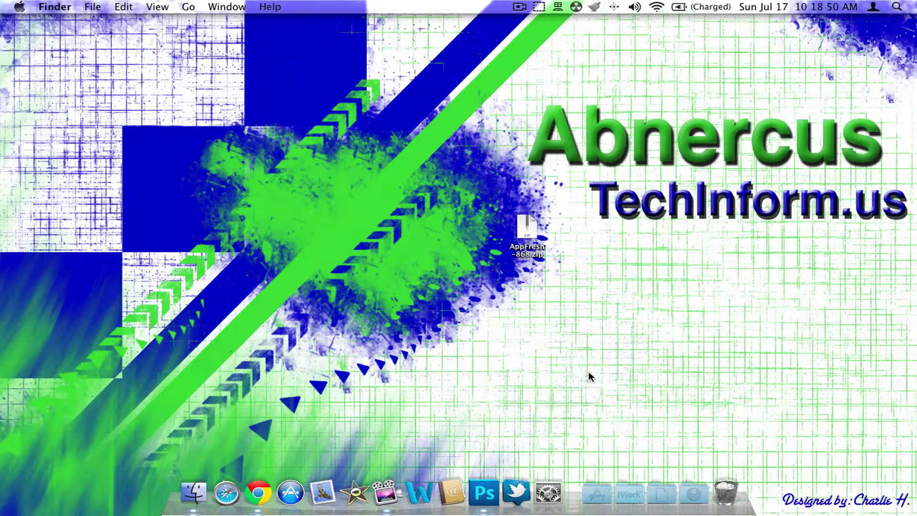
pyautogui.click(536, 250)
pyautogui.press('super+BackSpace')
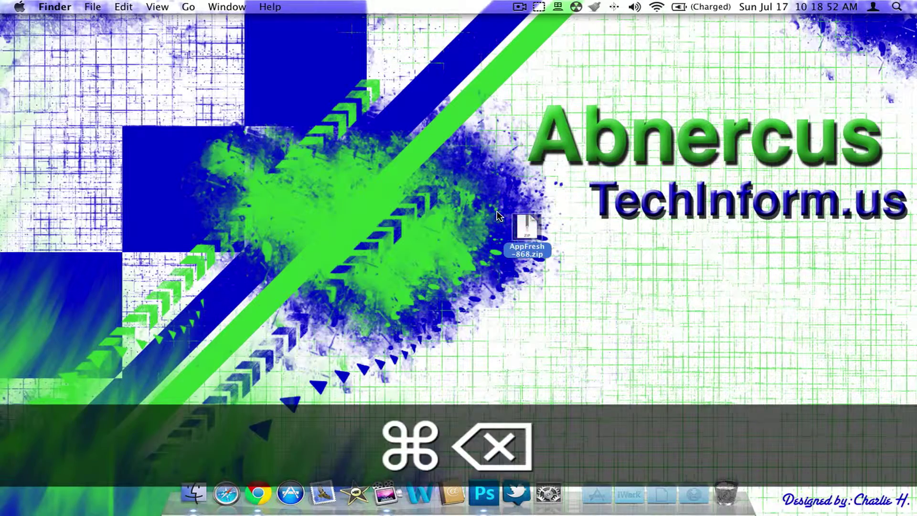
# Step: Launch AppFresh from the Applications stack and accept the downloaded-app warning with Open
pyautogui.click(598, 495)
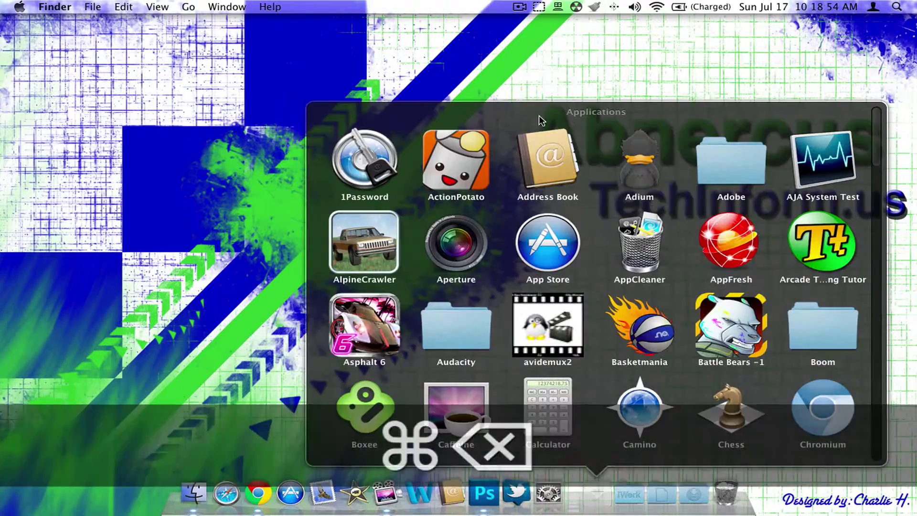
pyautogui.click(744, 233)
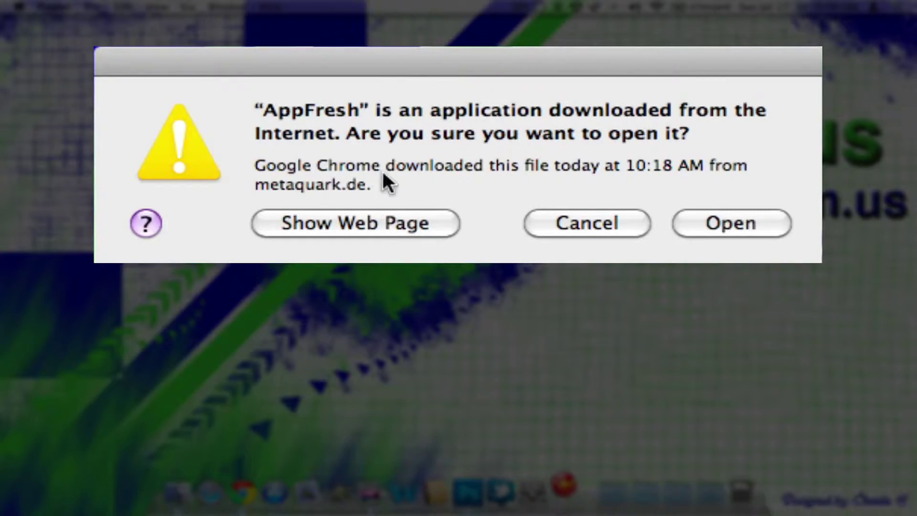
pyautogui.click(741, 224)
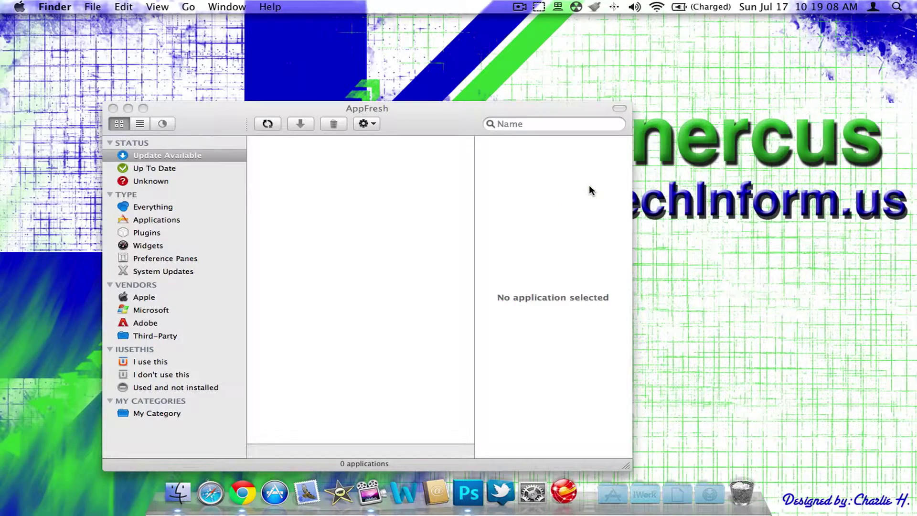
# Step: Reposition the AppFresh main window and the setup notice on screen
pyautogui.moveTo(409, 130); pyautogui.dragTo(426, 107)
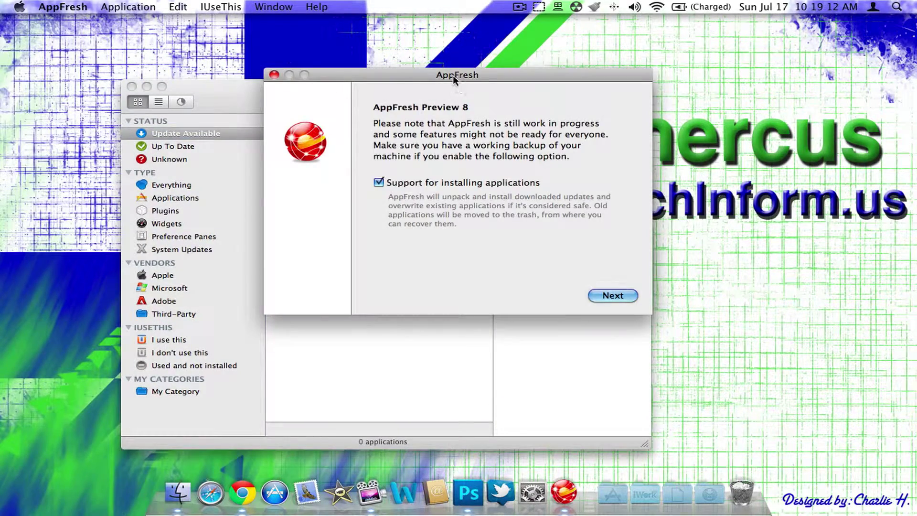
pyautogui.moveTo(453, 75); pyautogui.dragTo(511, 108)
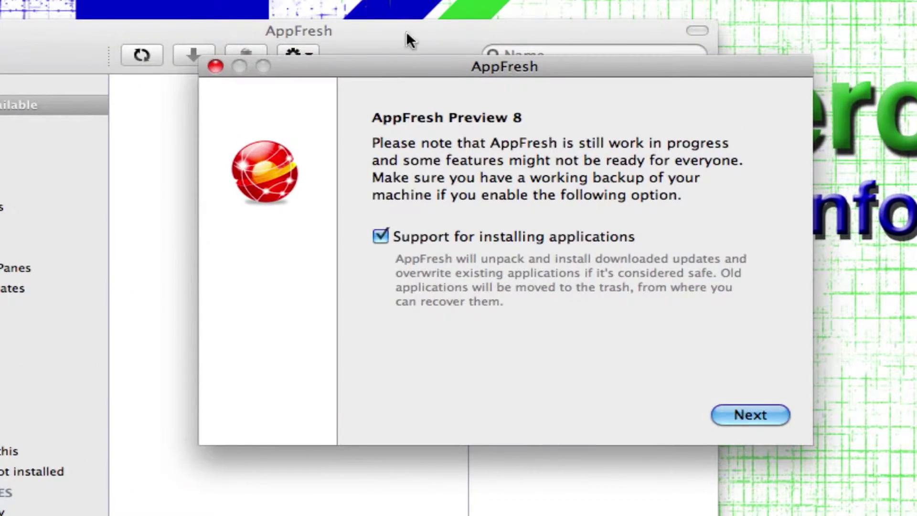
pyautogui.moveTo(418, 65); pyautogui.dragTo(417, 77)
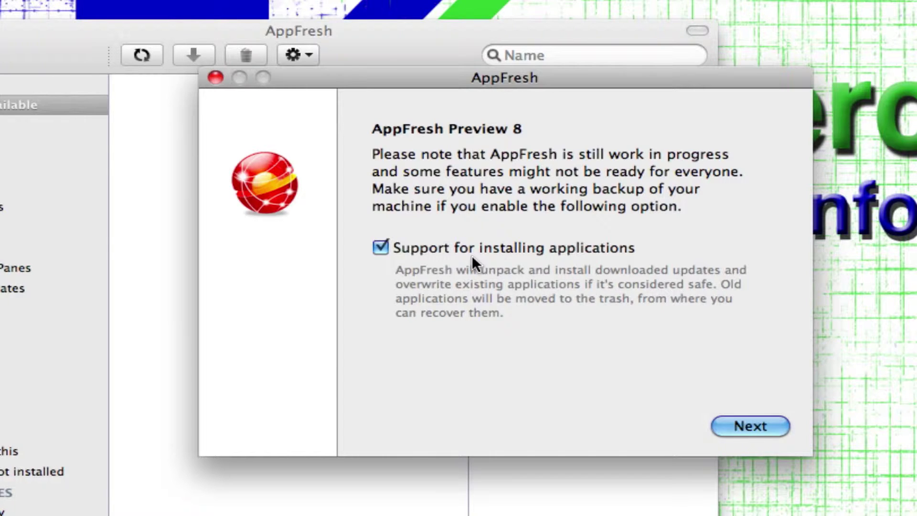
# Step: Advance to the IUseThis login page, deny keychain access, and go back to the Preview 8 notice
pyautogui.click(758, 424)
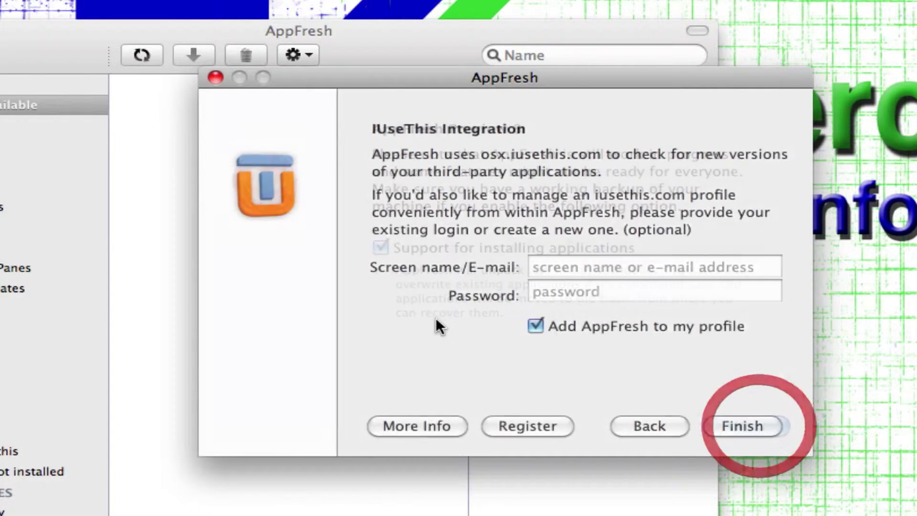
pyautogui.press('Return')
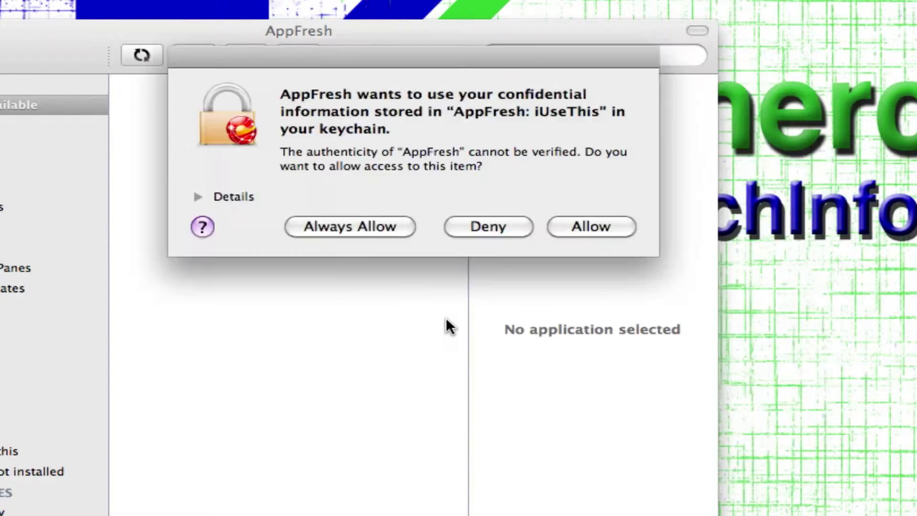
pyautogui.click(495, 227)
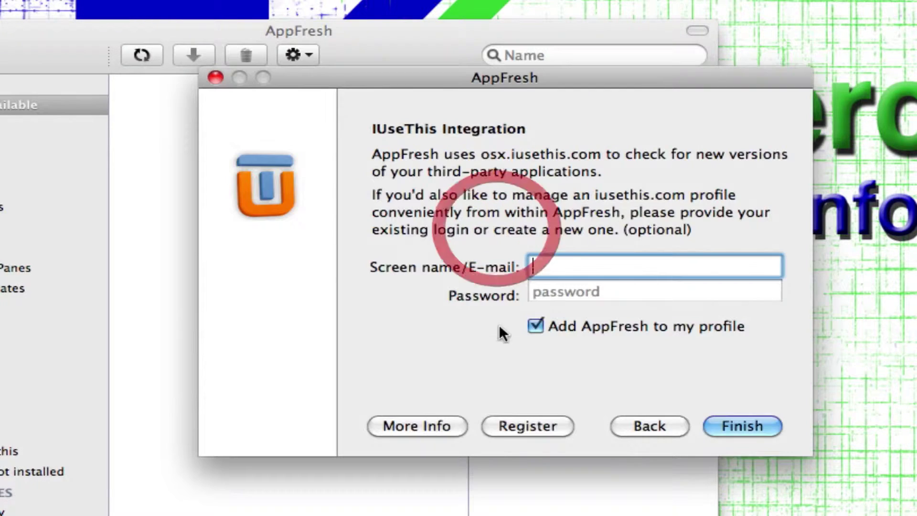
pyautogui.click(635, 428)
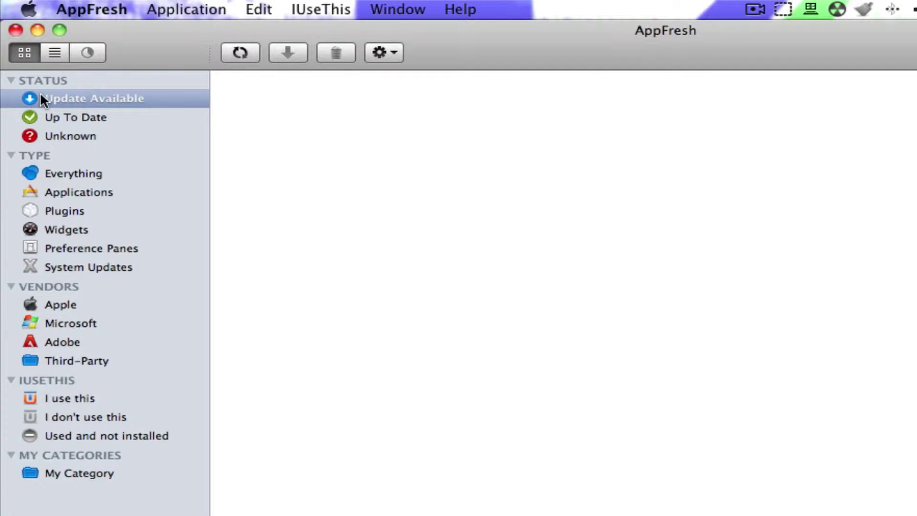
# Step: Try the Up To Date and Unknown status filters and each TYPE option, collapsing STATUS and TYPE
pyautogui.click(67, 118)
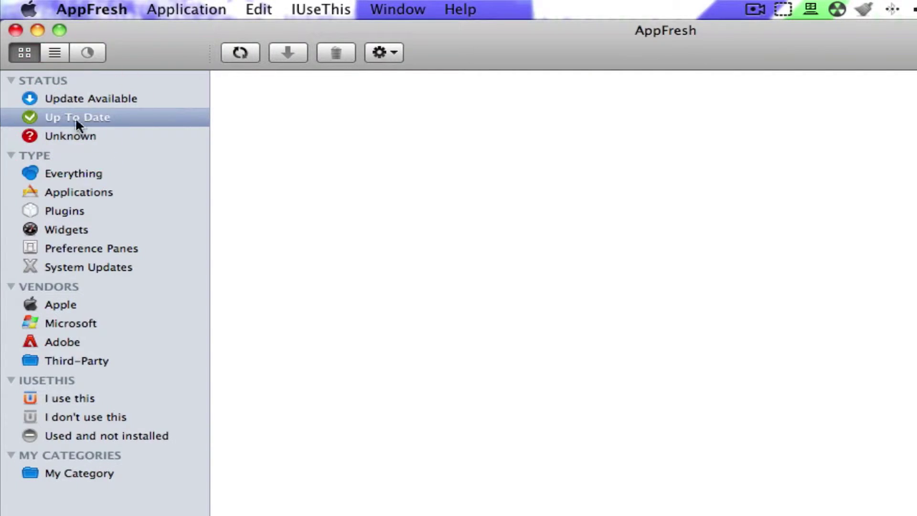
pyautogui.click(136, 130)
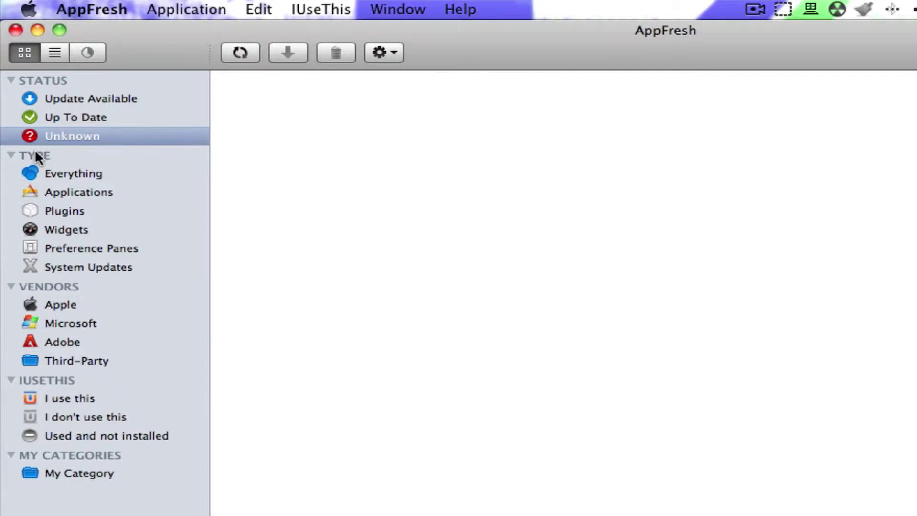
pyautogui.click(11, 80)
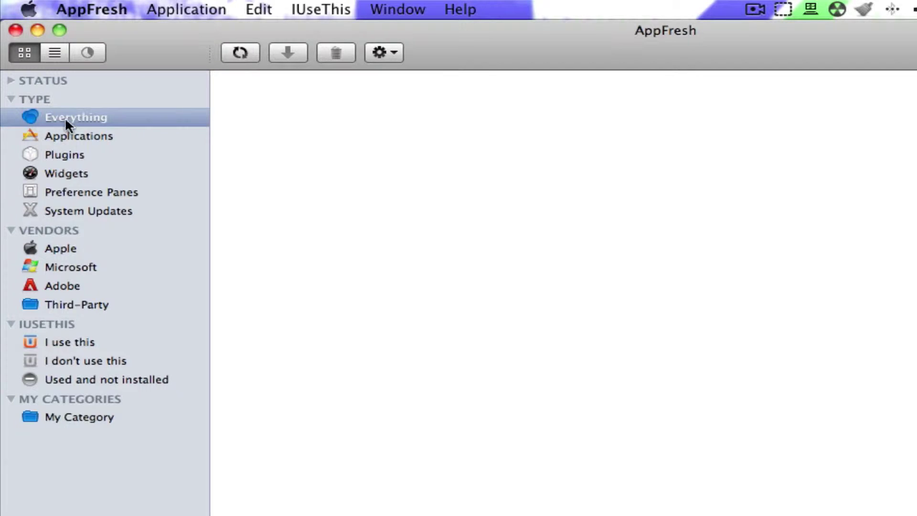
pyautogui.click(79, 136)
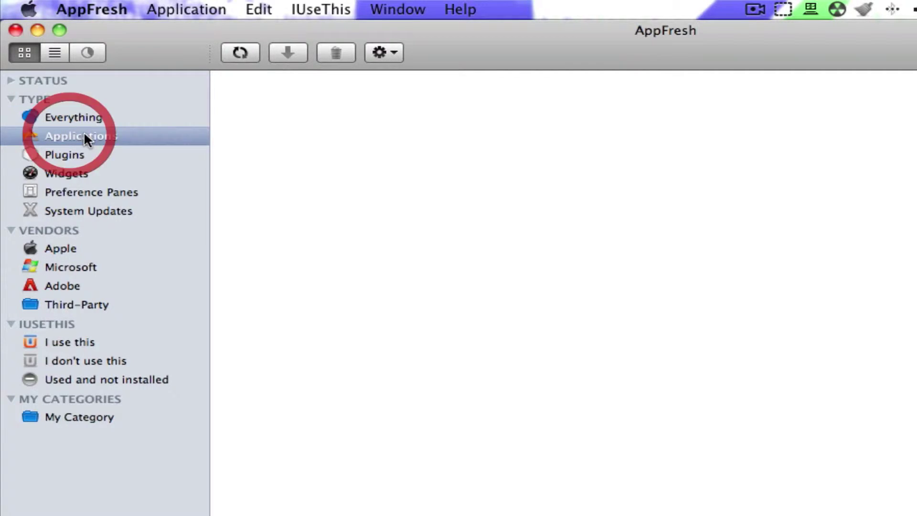
pyautogui.click(159, 156)
pyautogui.click(152, 174)
pyautogui.click(164, 194)
pyautogui.click(153, 209)
pyautogui.click(15, 102)
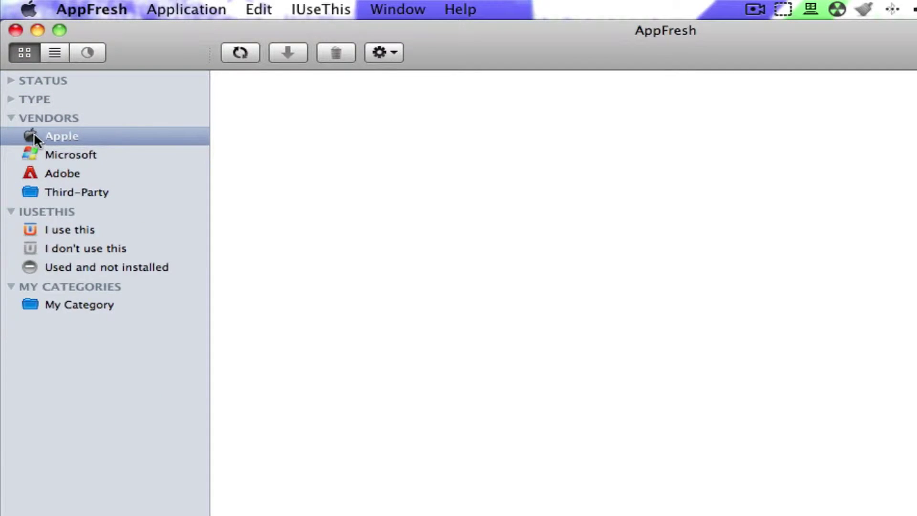
# Step: Show Microsoft, Adobe and Third-Party vendors, then collapse VENDORS, IUSETHIS and MY CATEGORIES
pyautogui.click(91, 151)
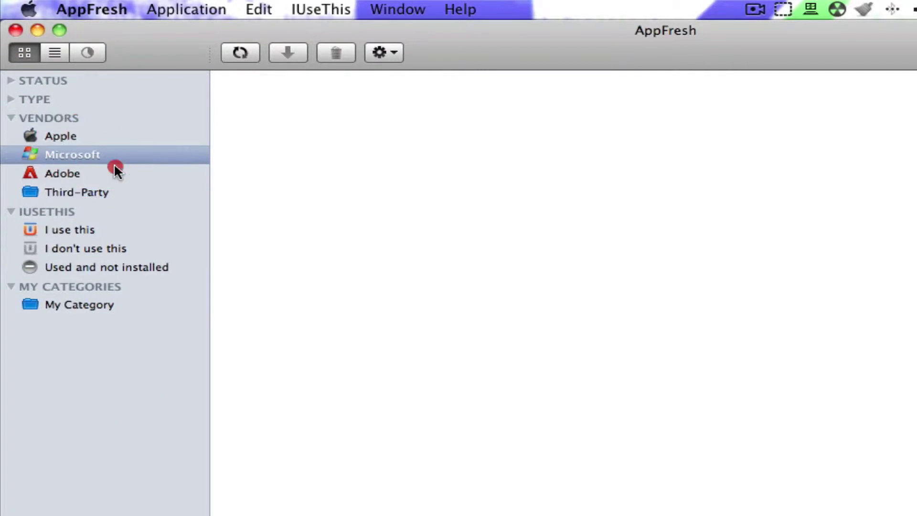
pyautogui.click(119, 172)
pyautogui.click(138, 191)
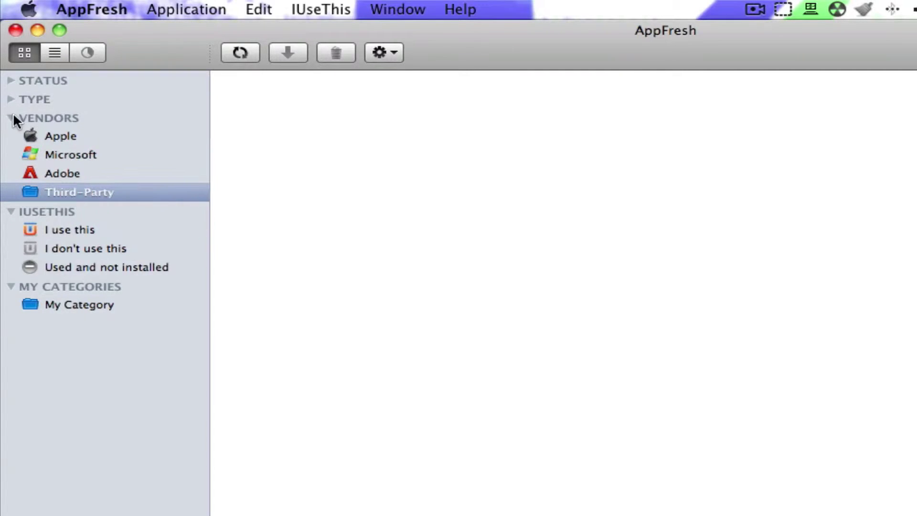
pyautogui.click(12, 117)
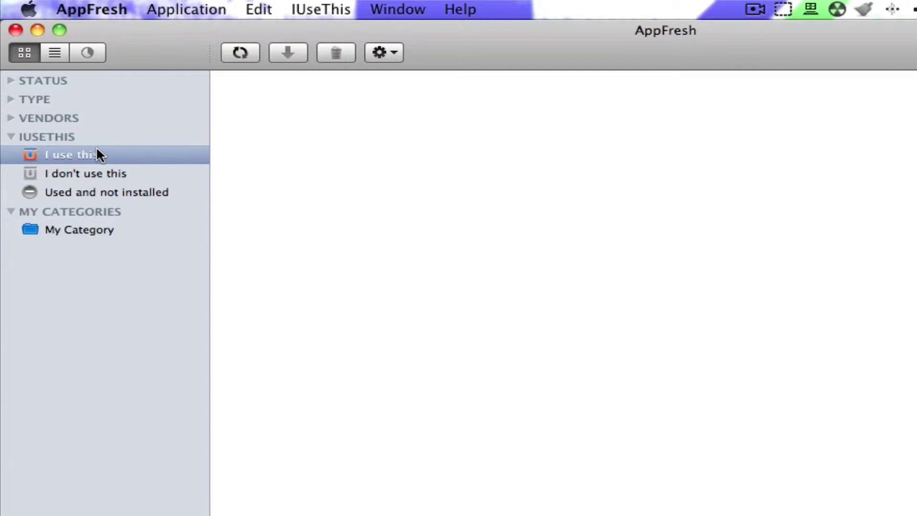
pyautogui.click(12, 137)
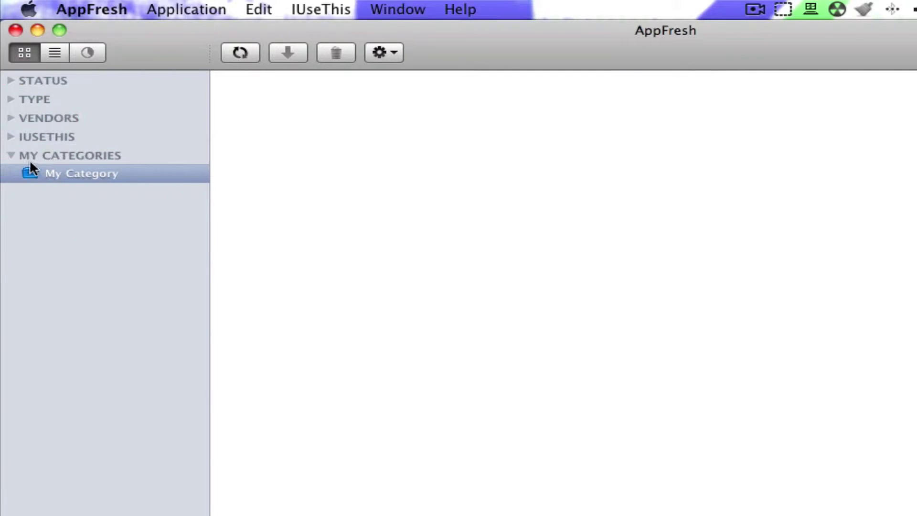
pyautogui.click(9, 157)
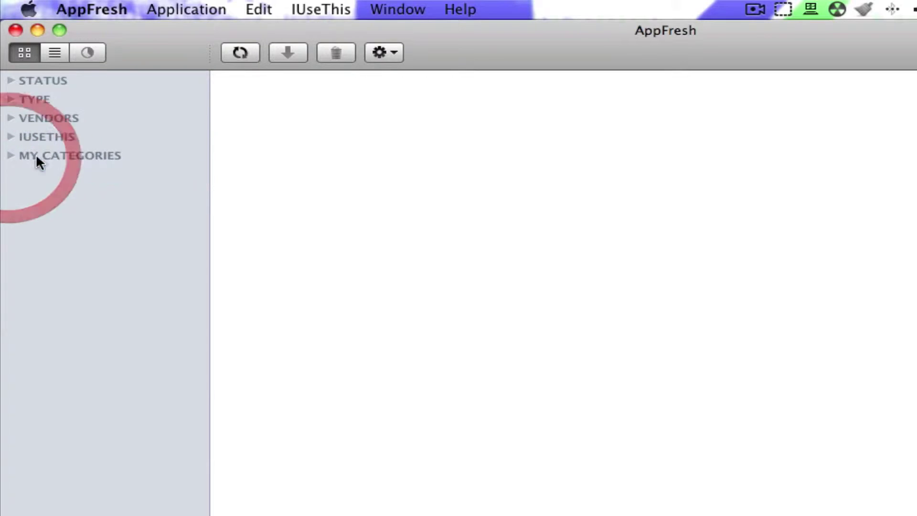
# Step: Expand STATUS, TYPE, VENDORS and IUSETHIS, filter to Update Available, and rescan for updates
pyautogui.click(11, 81)
pyautogui.click(11, 156)
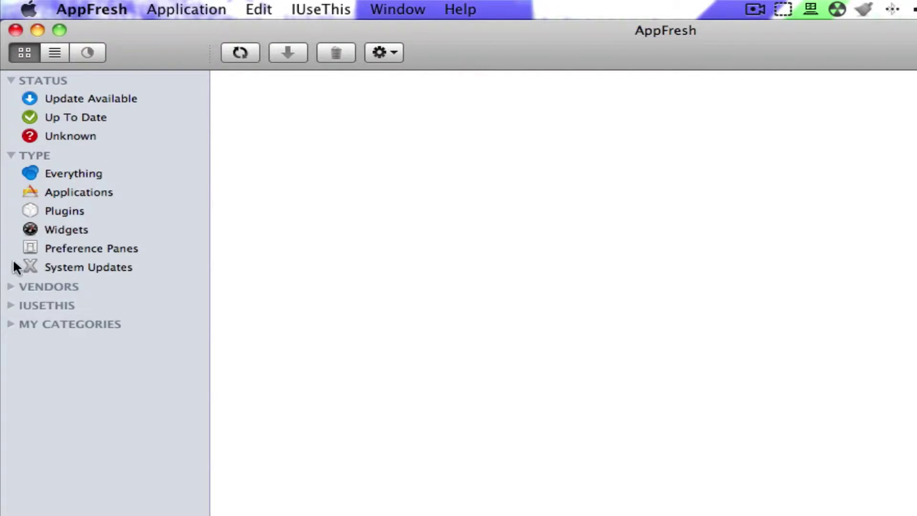
pyautogui.click(11, 286)
pyautogui.click(10, 381)
pyautogui.click(34, 454)
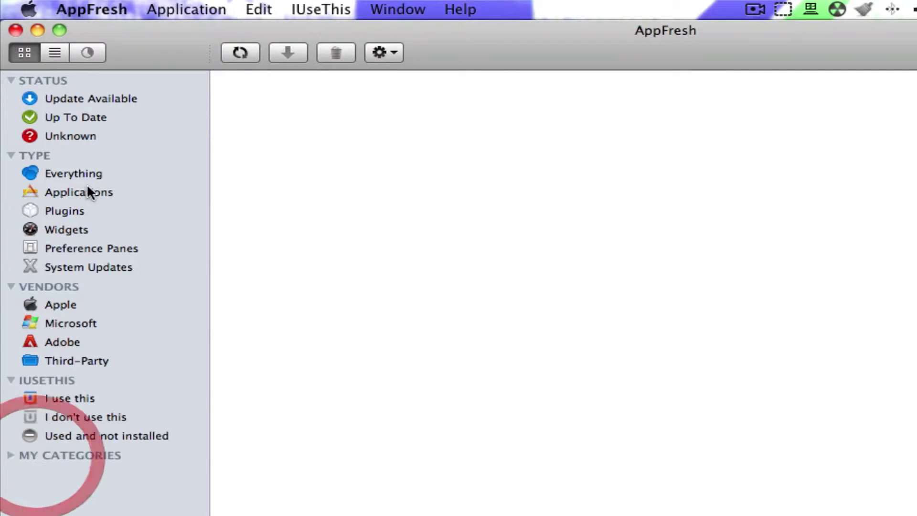
pyautogui.click(88, 99)
pyautogui.click(242, 51)
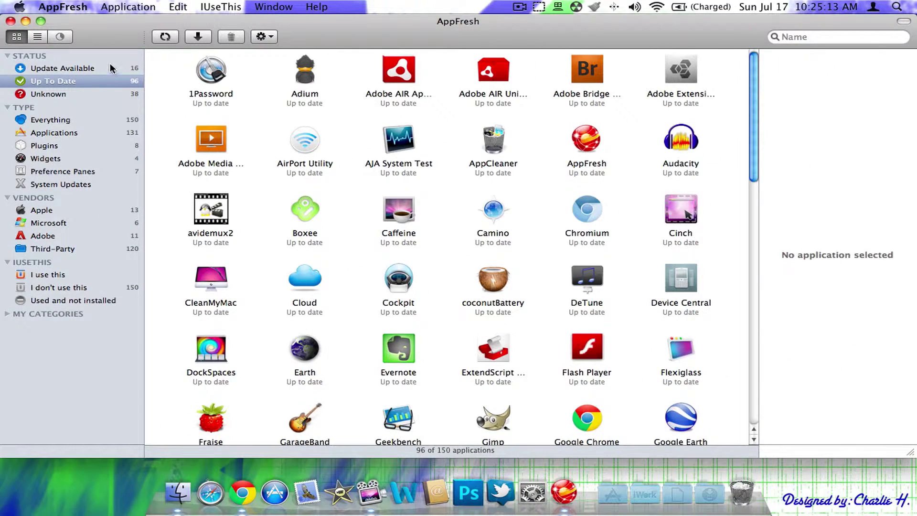
# Step: Filter to Update Available, check Photoshop's entry, then show Firefox 4.0.1's update details
pyautogui.click(110, 69)
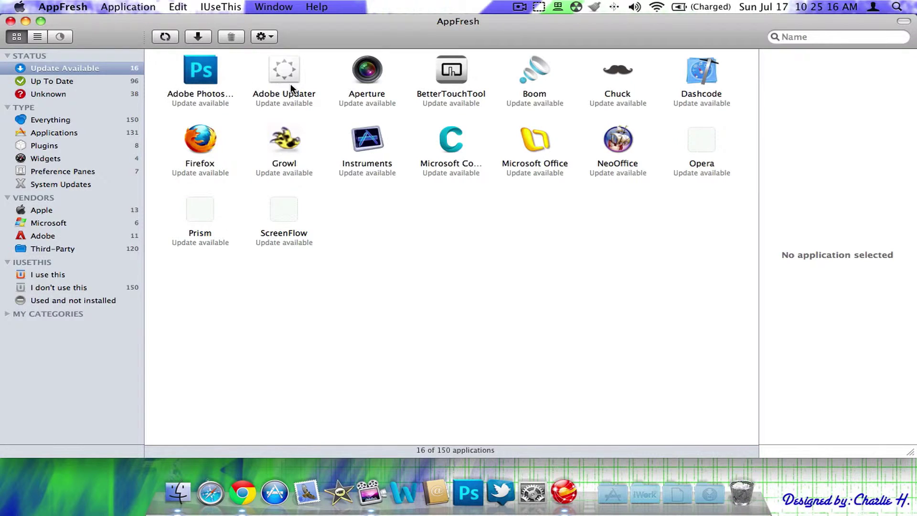
pyautogui.moveTo(722, 234); pyautogui.dragTo(414, 380)
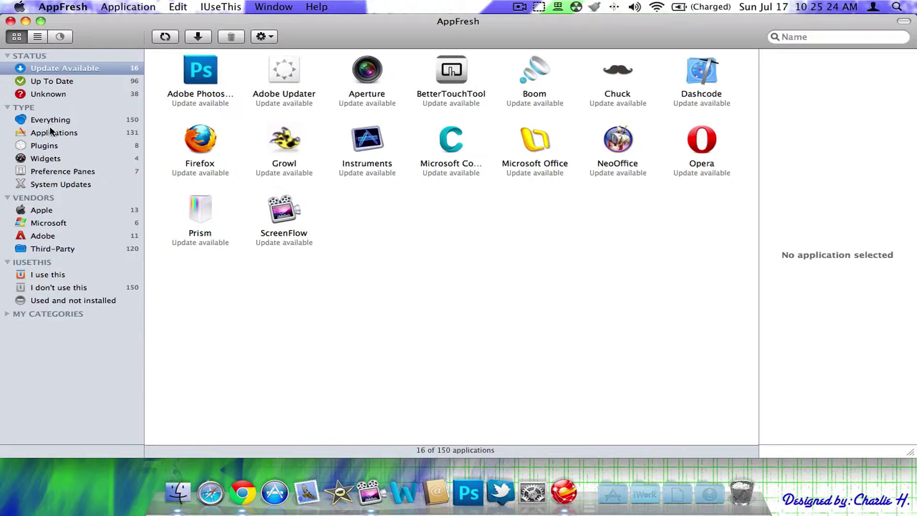
pyautogui.click(194, 65)
pyautogui.click(700, 185)
pyautogui.click(196, 137)
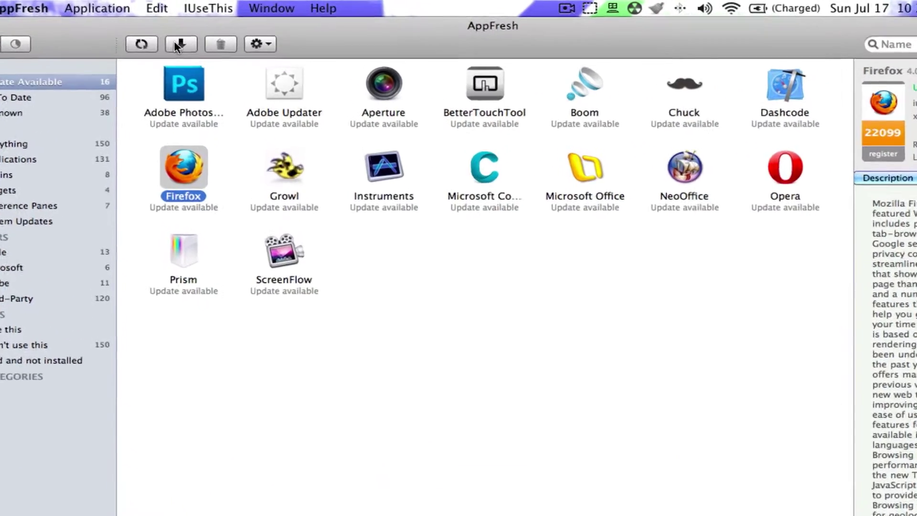
# Step: Start the Firefox update download, choosing Firefox Free Download in the Locate Firefox Download sheet
pyautogui.click(198, 36)
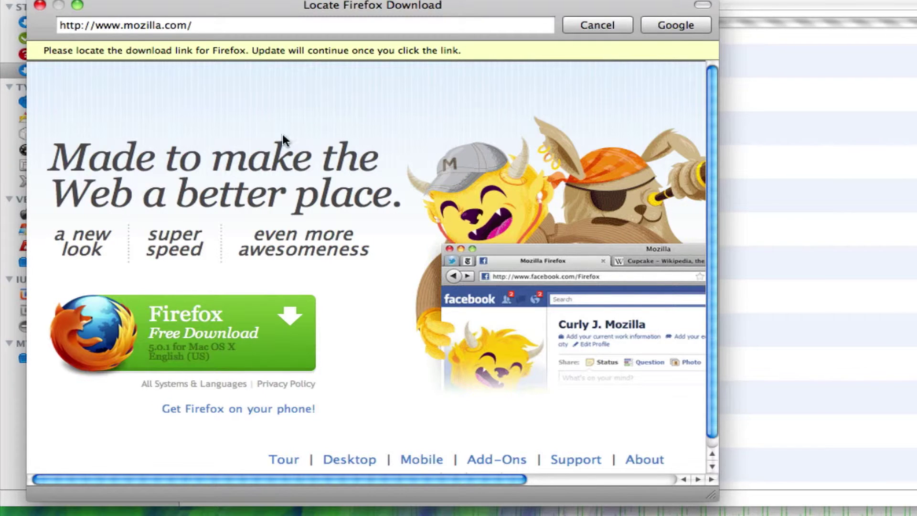
pyautogui.click(191, 339)
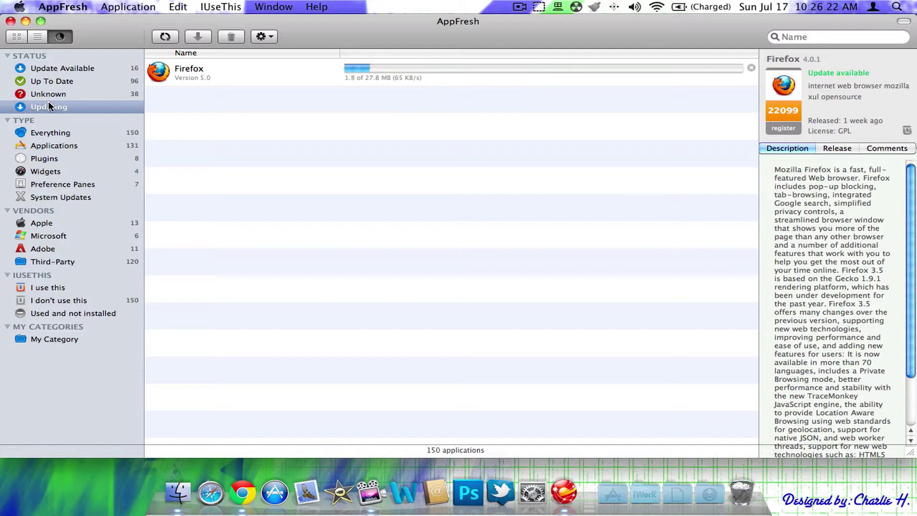
# Step: Queue the BetterTouchTool update for download alongside Firefox
pyautogui.click(50, 70)
pyautogui.click(486, 222)
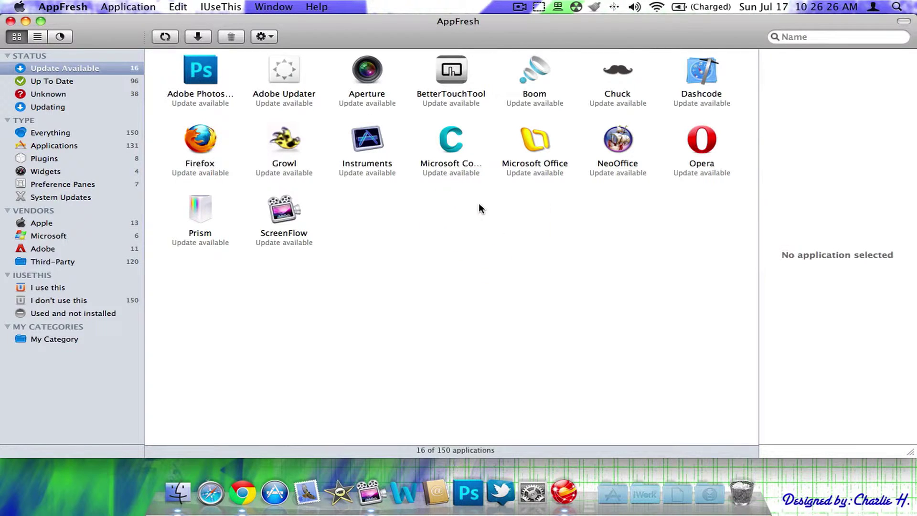
pyautogui.click(448, 56)
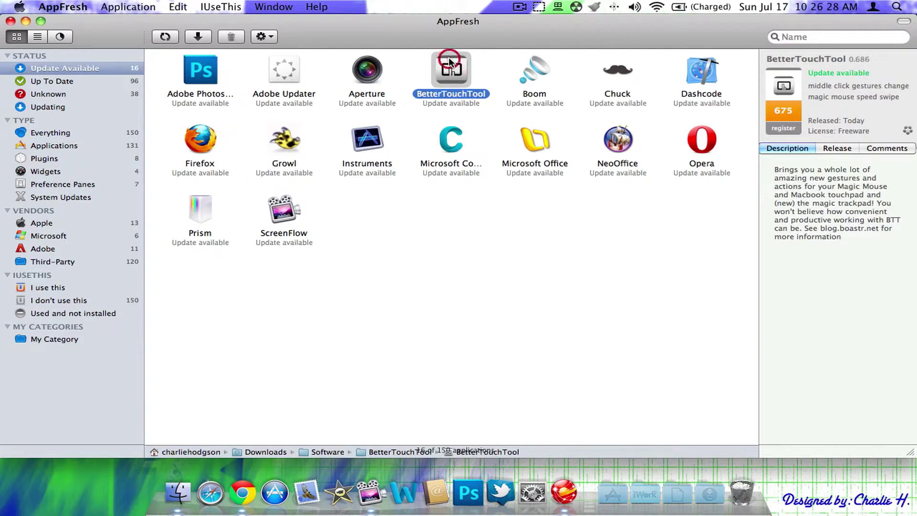
pyautogui.click(196, 42)
# Step: Check the downloads in progress, then select Boom among the available updates
pyautogui.click(59, 107)
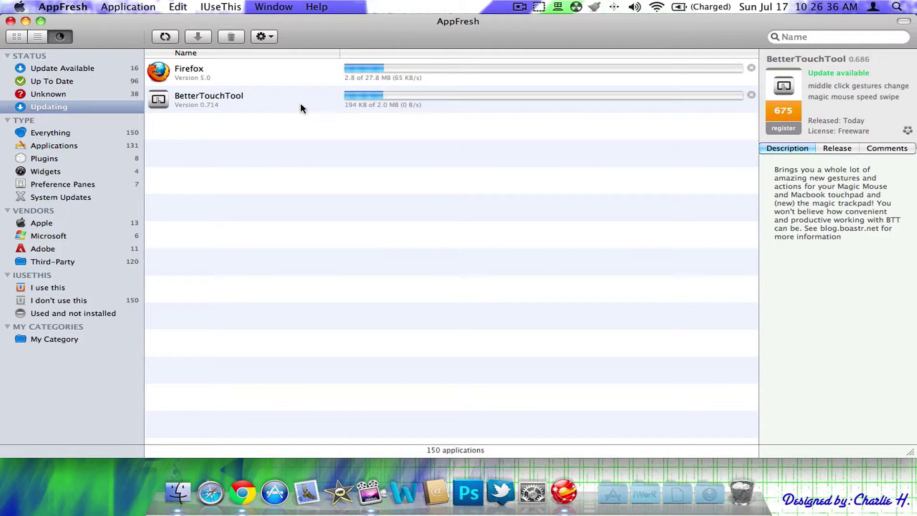
pyautogui.click(52, 67)
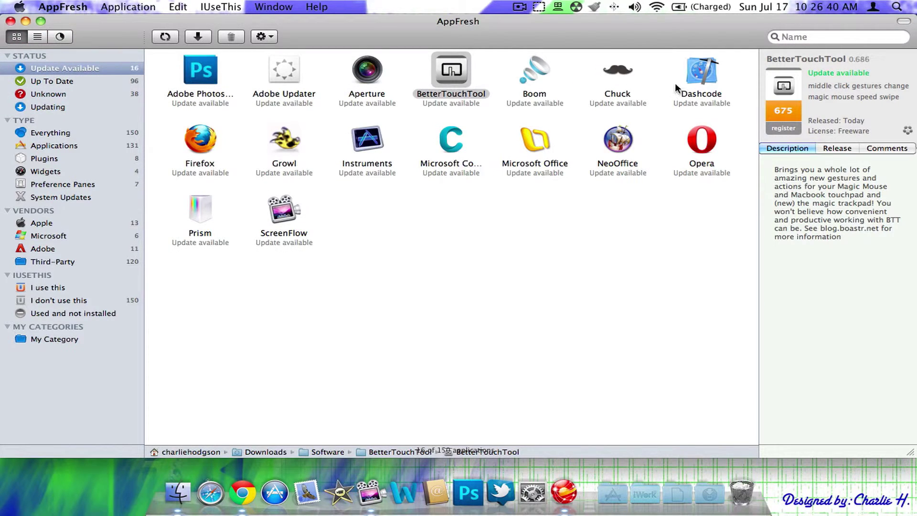
pyautogui.click(545, 77)
# Step: Start the Boom update and try its MacUpdate download link in the Locate window
pyautogui.click(197, 37)
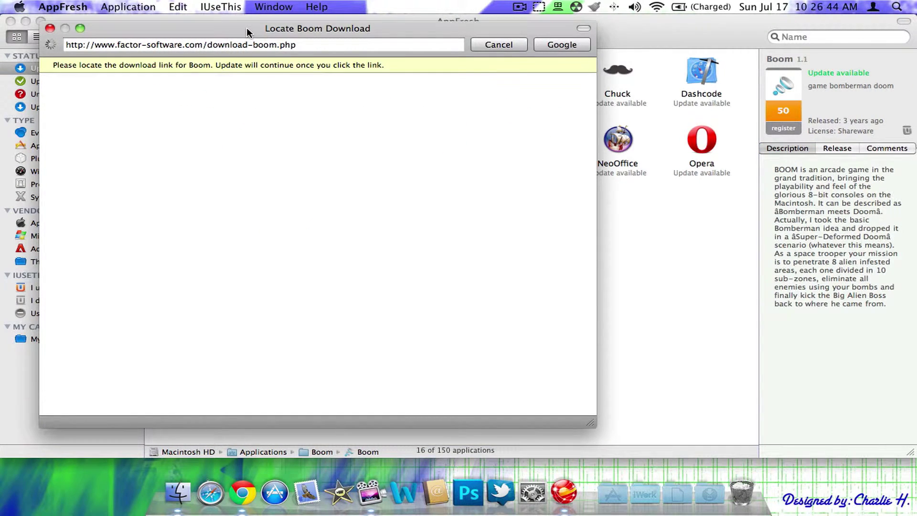
pyautogui.moveTo(247, 28)
pyautogui.mouseDown()
pyautogui.moveTo(283, 31)
pyautogui.moveTo(301, 49)
pyautogui.moveTo(251, 55)
pyautogui.moveTo(244, 43)
pyautogui.mouseUp()
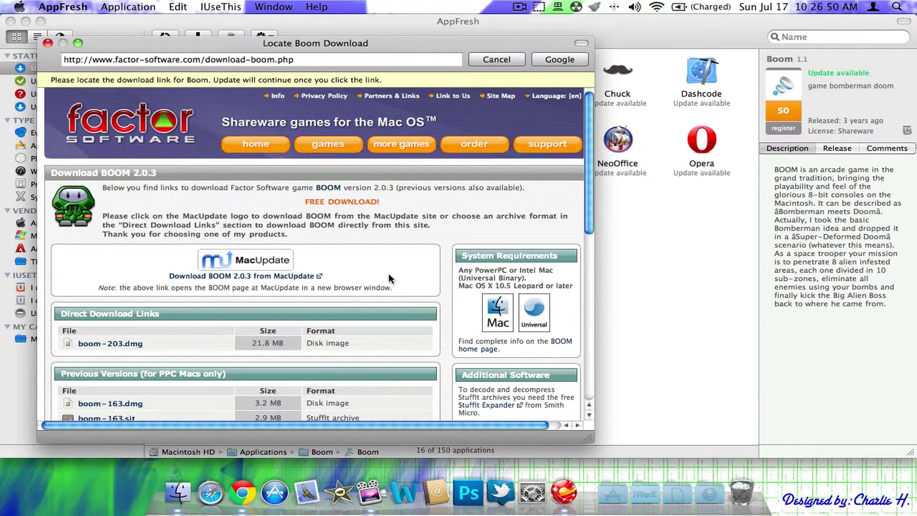
pyautogui.click(259, 278)
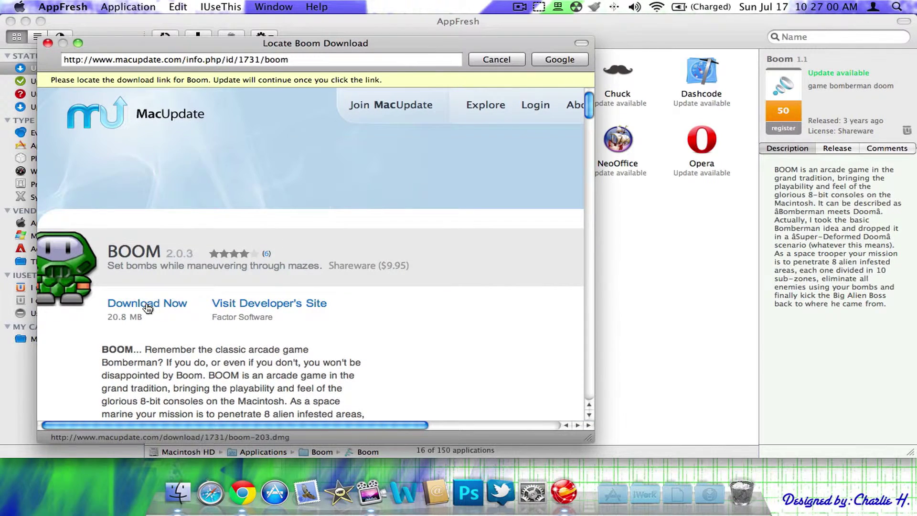
pyautogui.scroll(-5, 146, 303)
pyautogui.scroll(-4, 146, 302)
pyautogui.scroll(10, 147, 303)
pyautogui.scroll(-15, 275, 227)
pyautogui.hscroll(5, 274, 228)
pyautogui.scroll(-3, 269, 233)
pyautogui.scroll(6, 269, 238)
pyautogui.scroll(15, 268, 231)
pyautogui.hscroll(-5, 268, 232)
pyautogui.scroll(-2, 267, 229)
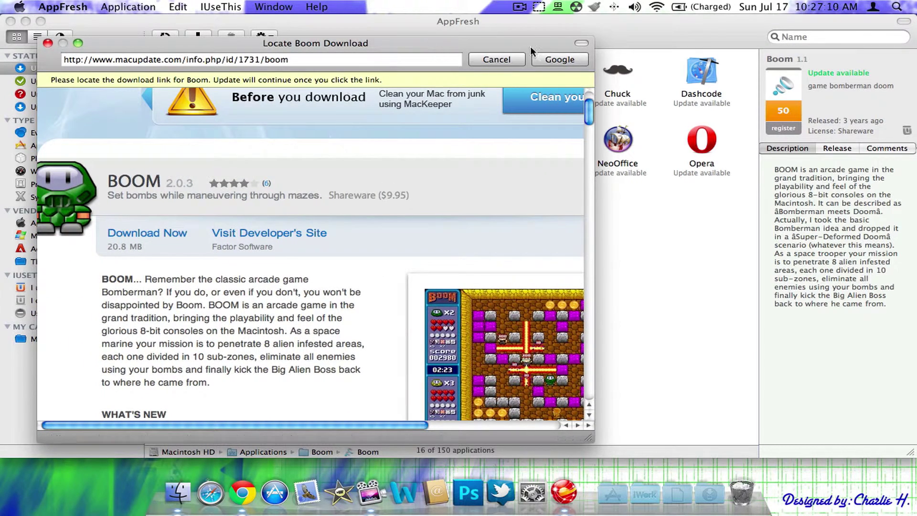
# Step: Try a Google search for Boom, then abandon the Locate window and deselect Boom
pyautogui.click(555, 59)
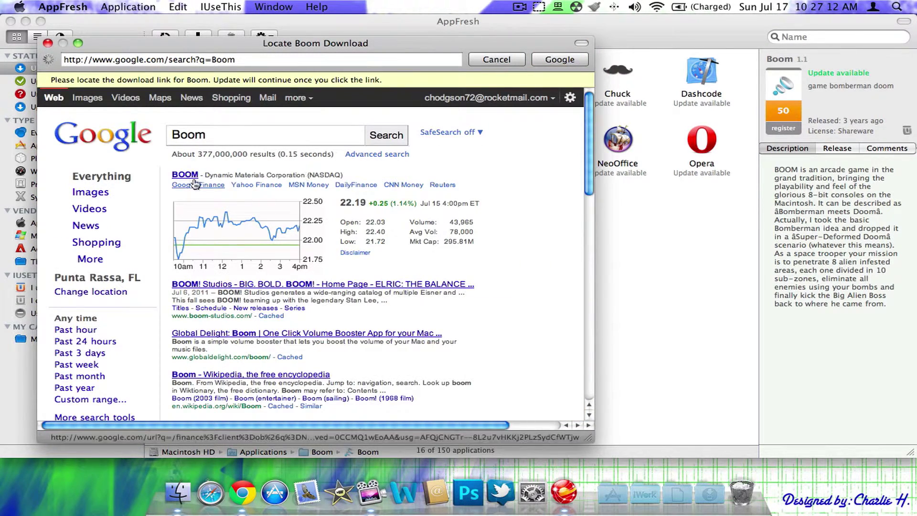
pyautogui.click(48, 43)
pyautogui.click(501, 256)
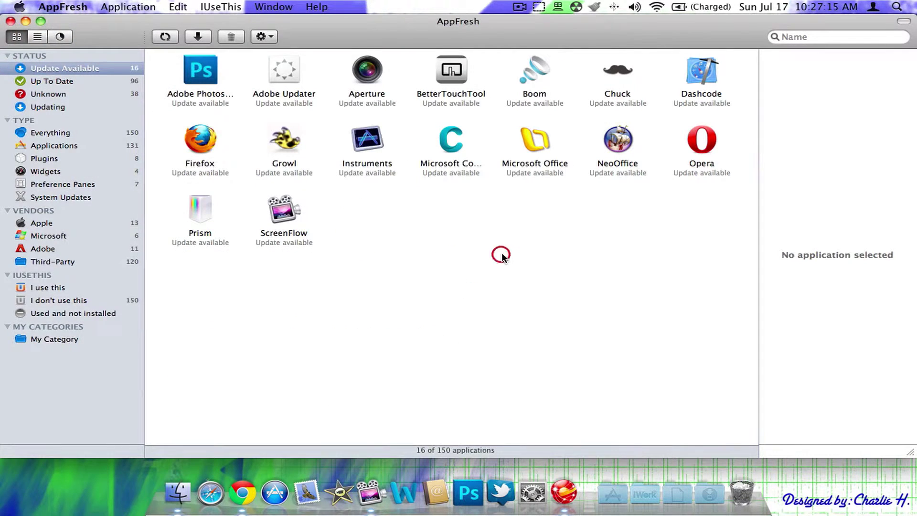
# Step: Download the NeoOffice 3.2 patch for Mac Intel and confirm it in the Updating list
pyautogui.click(620, 138)
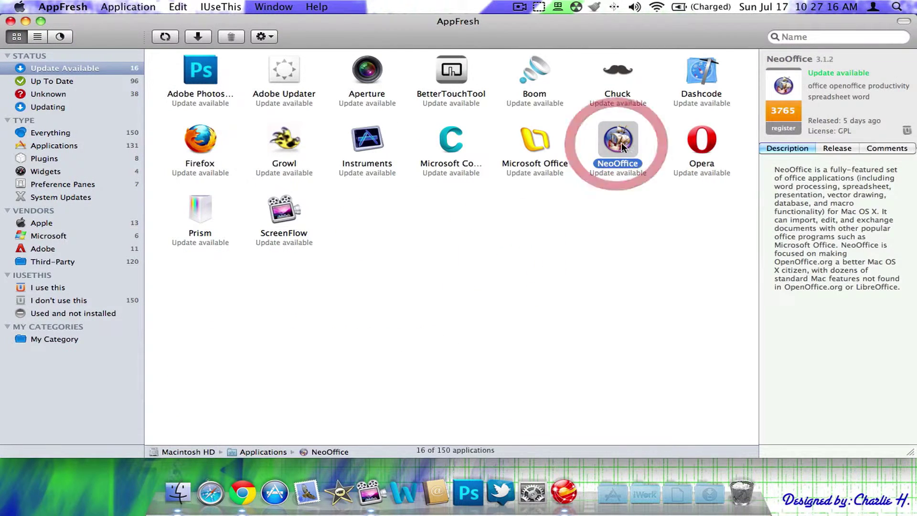
pyautogui.click(199, 37)
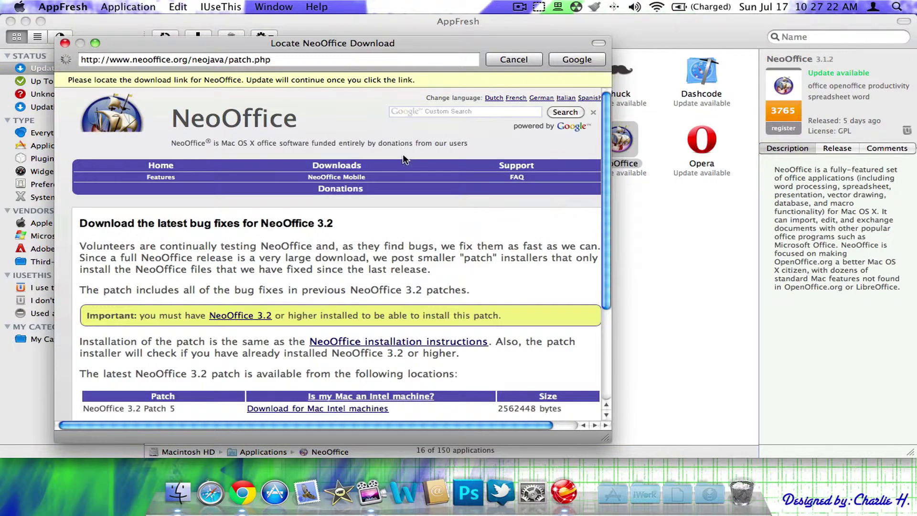
pyautogui.scroll(-2, 427, 234)
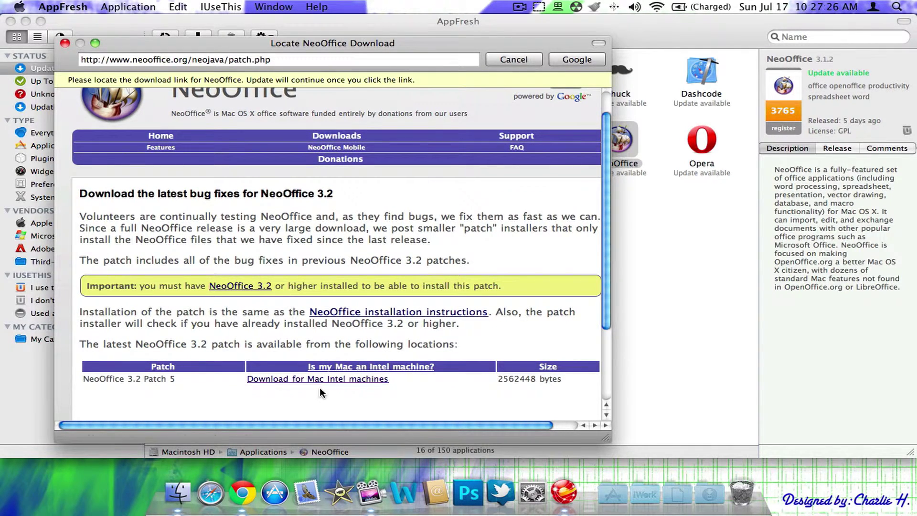
pyautogui.click(309, 380)
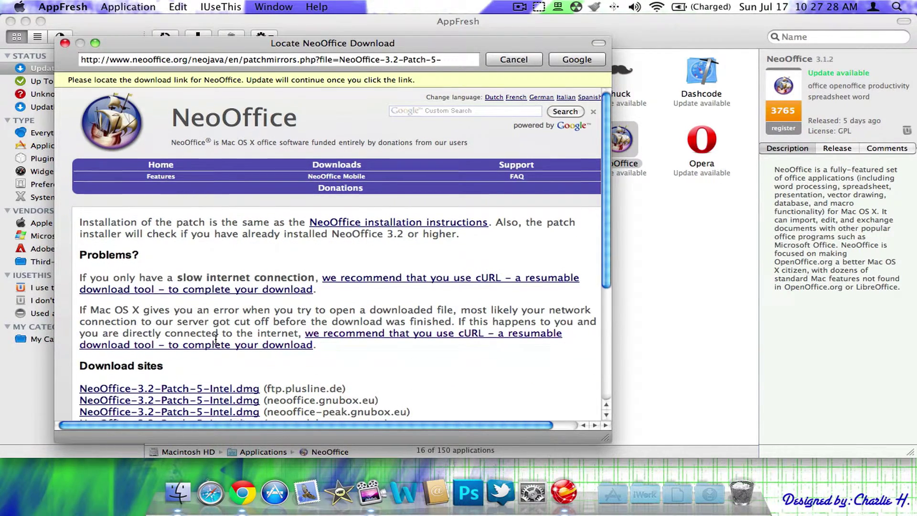
pyautogui.scroll(-4, 216, 339)
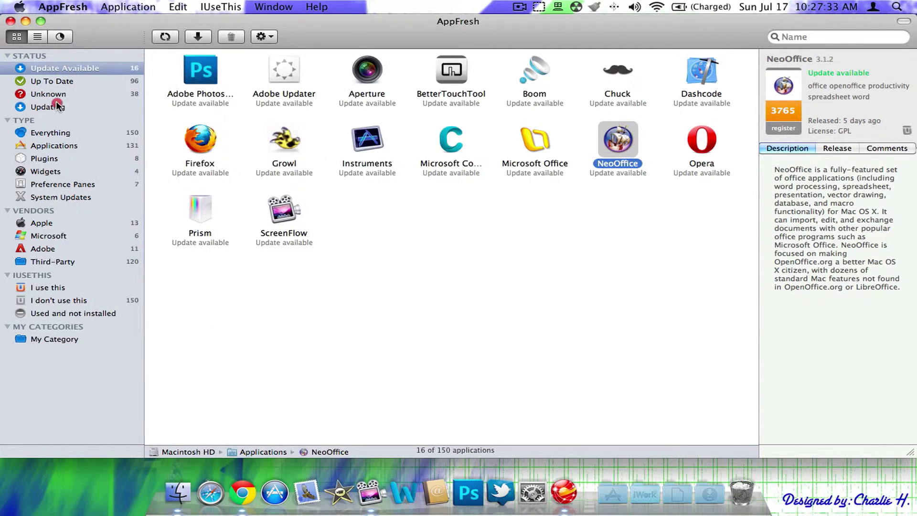
pyautogui.click(47, 107)
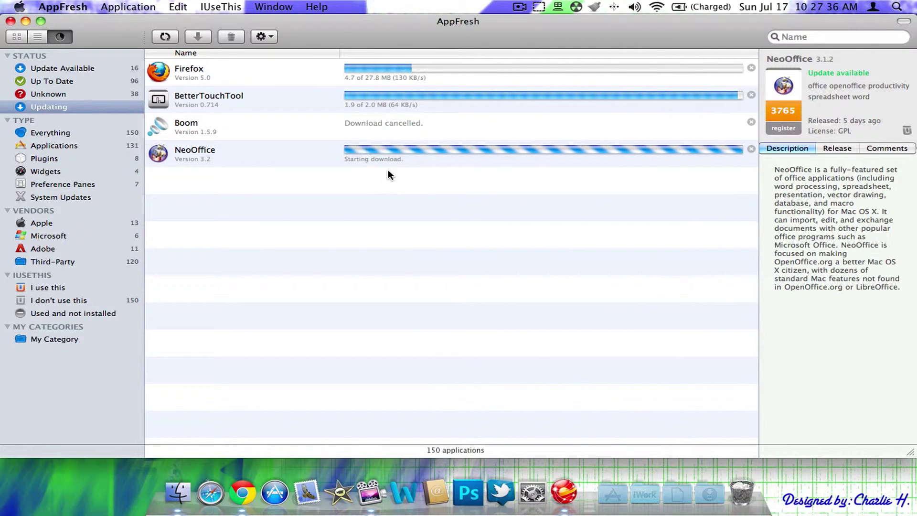
# Step: Remove the cancelled Boom entry from Updating and list the 38 Unknown-status apps
pyautogui.click(268, 125)
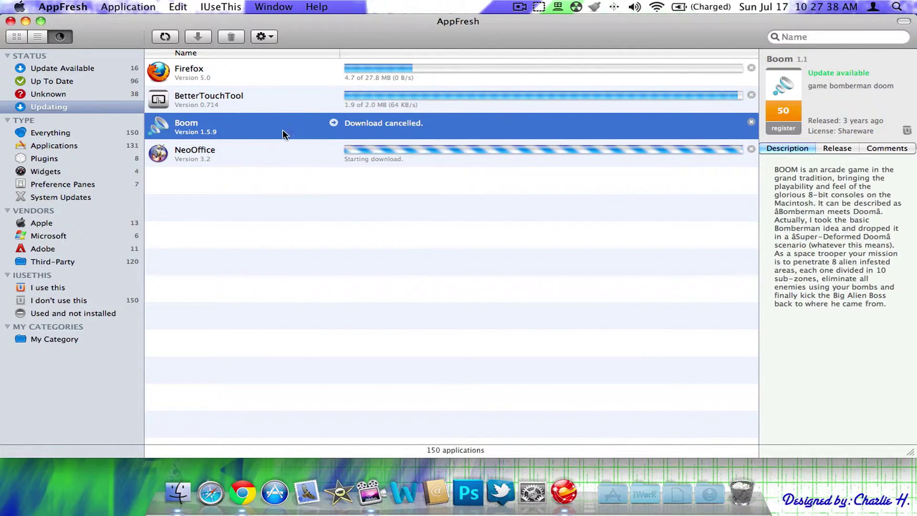
pyautogui.click(751, 122)
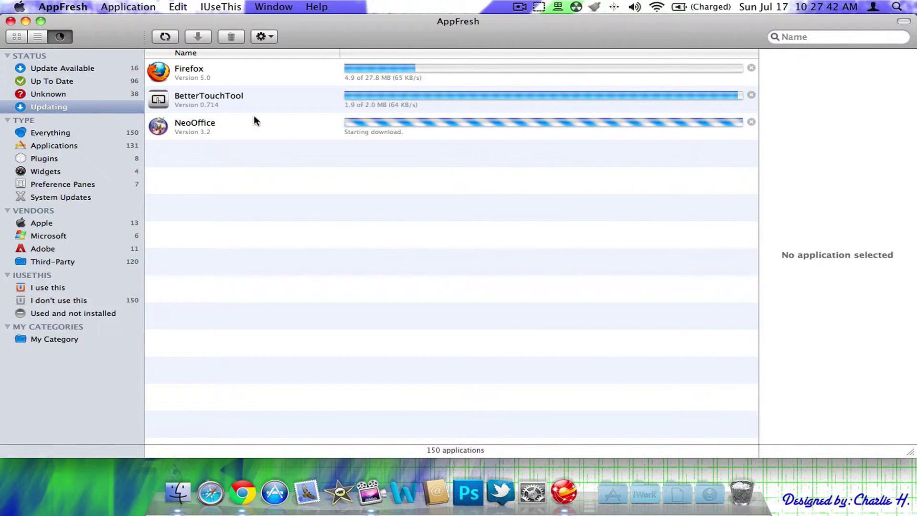
pyautogui.click(56, 94)
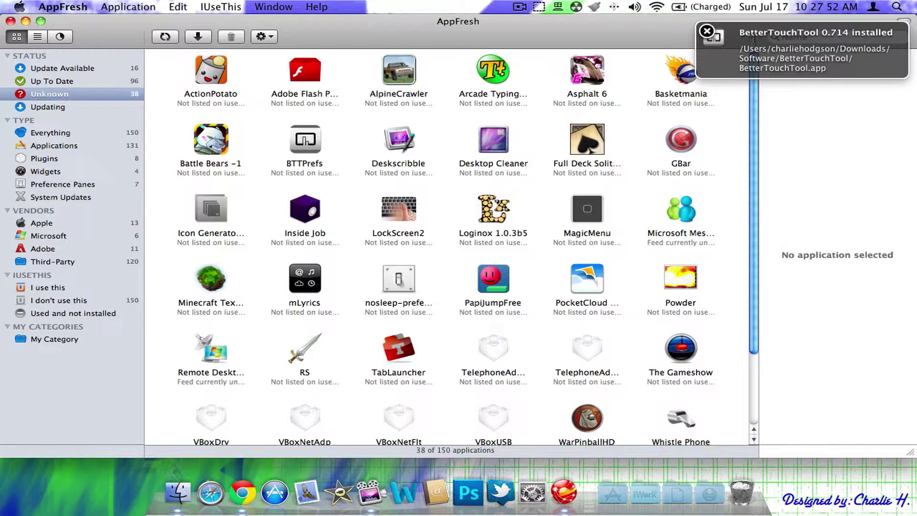
# Step: Dismiss the BetterTouchTool installed notice and browse the 96 Up To Date applications
pyautogui.click(707, 32)
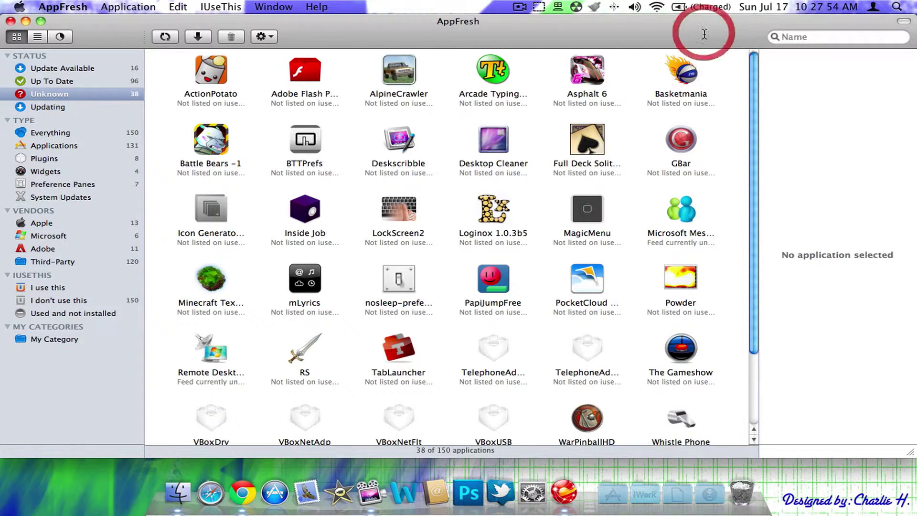
pyautogui.scroll(-3, 593, 102)
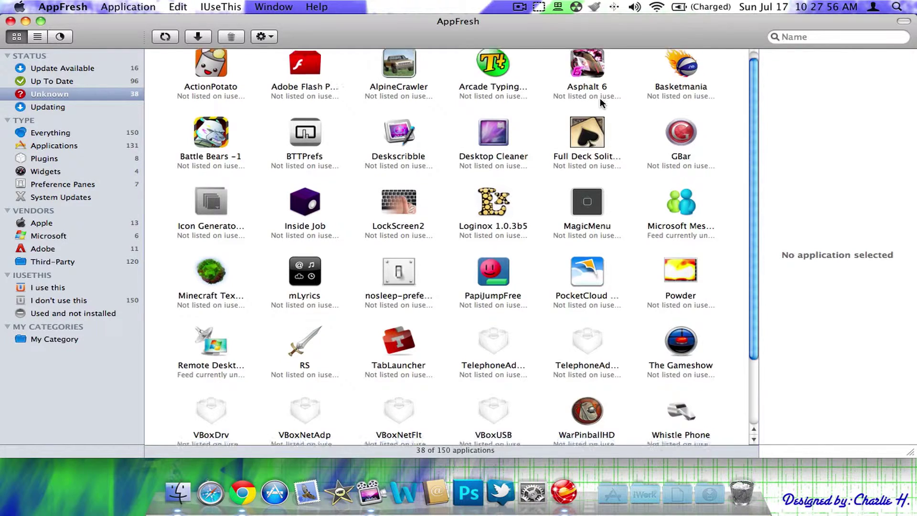
pyautogui.click(117, 94)
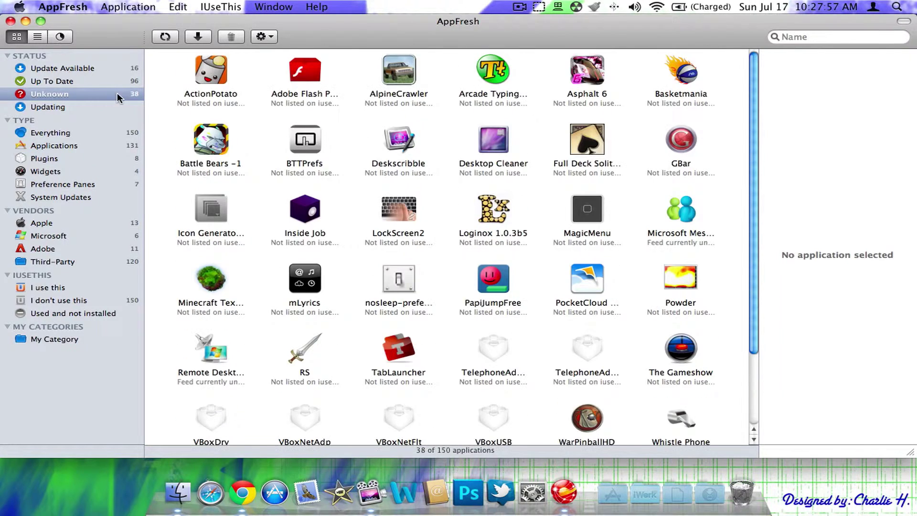
pyautogui.click(93, 81)
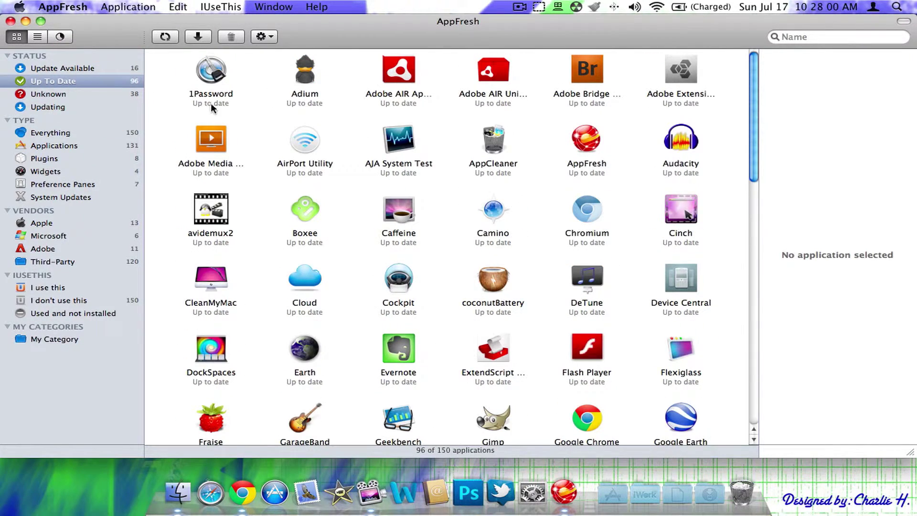
pyautogui.scroll(-15, 493, 173)
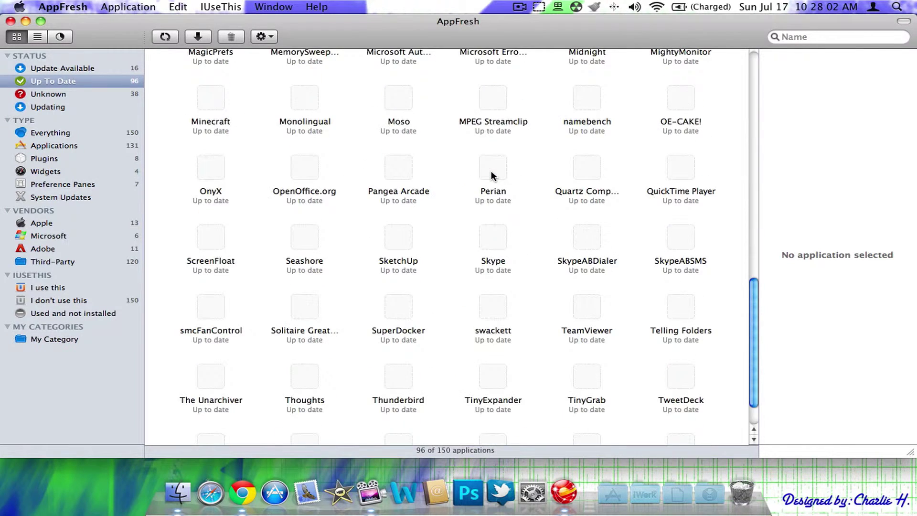
pyautogui.scroll(5, 486, 172)
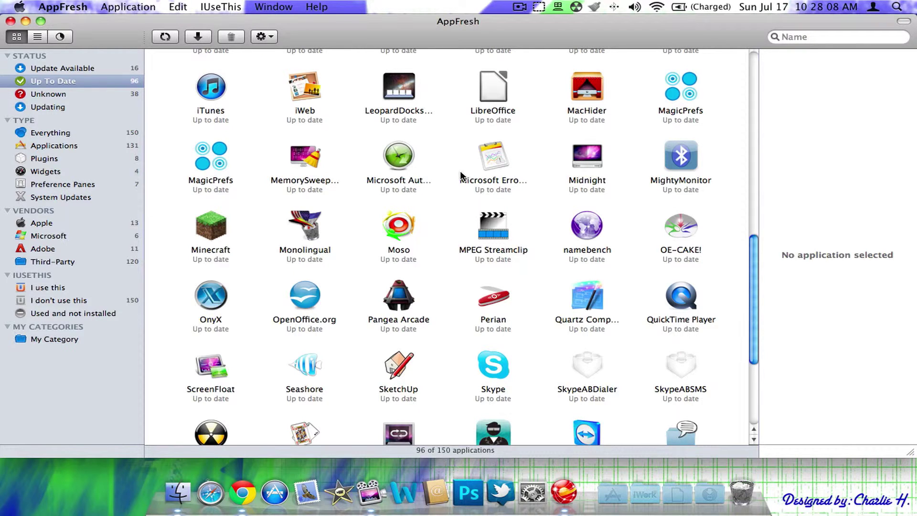
pyautogui.scroll(15, 461, 176)
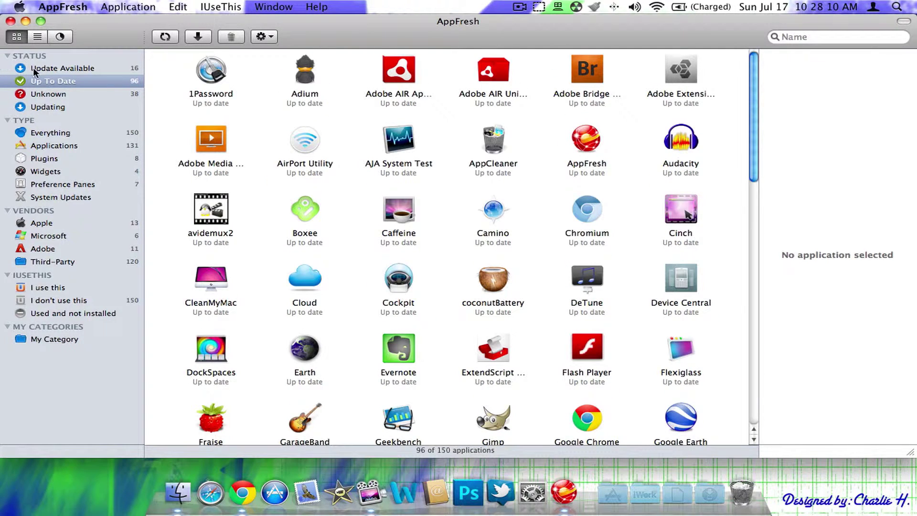
# Step: Browse all 150 apps, then the Apple, Adobe and Microsoft vendor lists, checking Microsoft Office
pyautogui.click(67, 131)
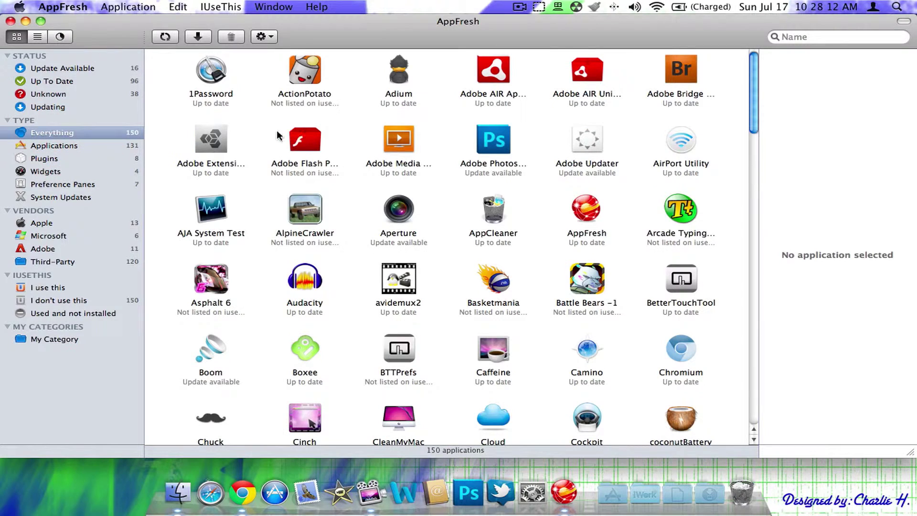
pyautogui.scroll(-6, 436, 122)
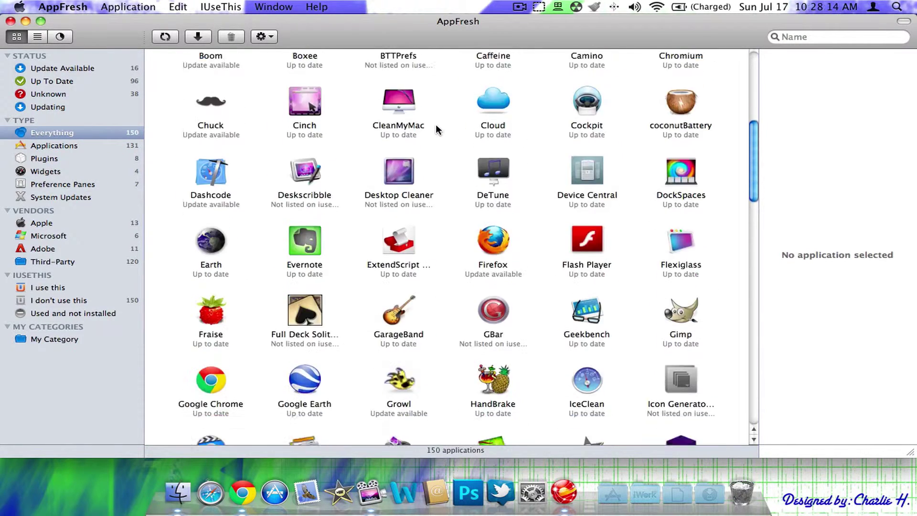
pyautogui.scroll(6, 436, 124)
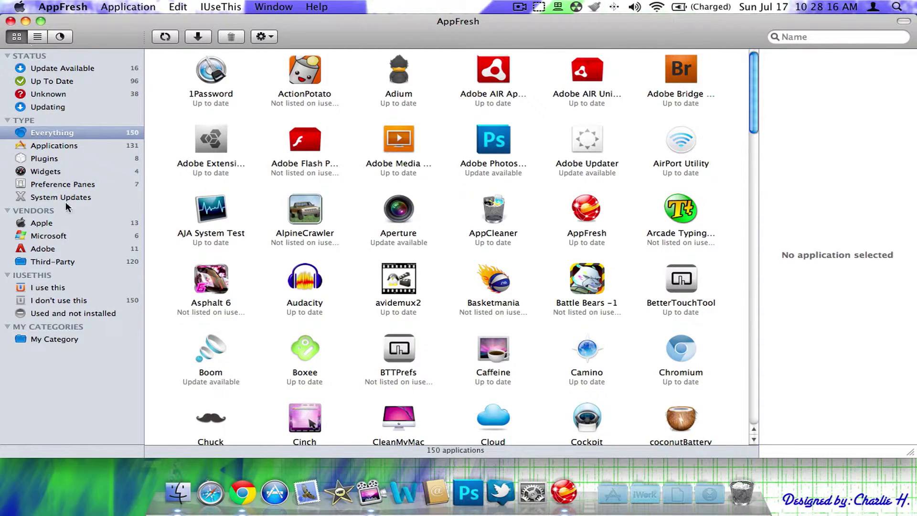
pyautogui.click(42, 223)
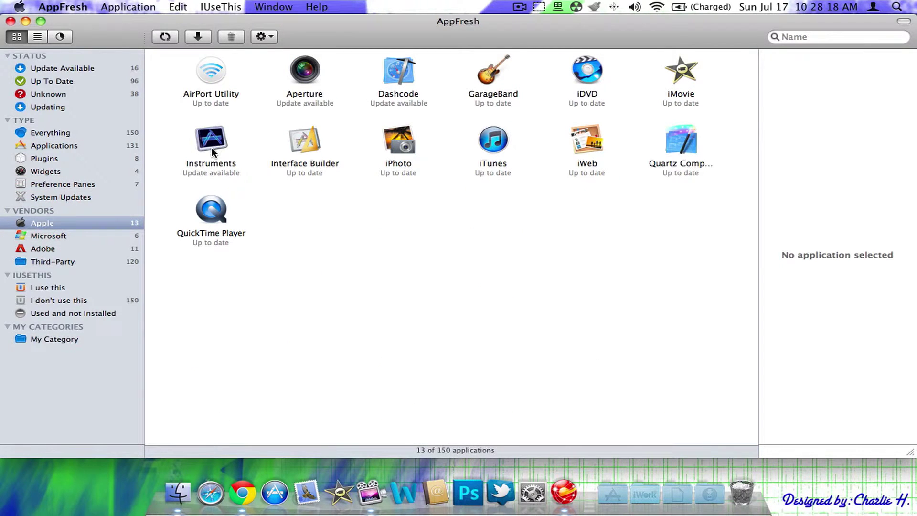
pyautogui.click(72, 248)
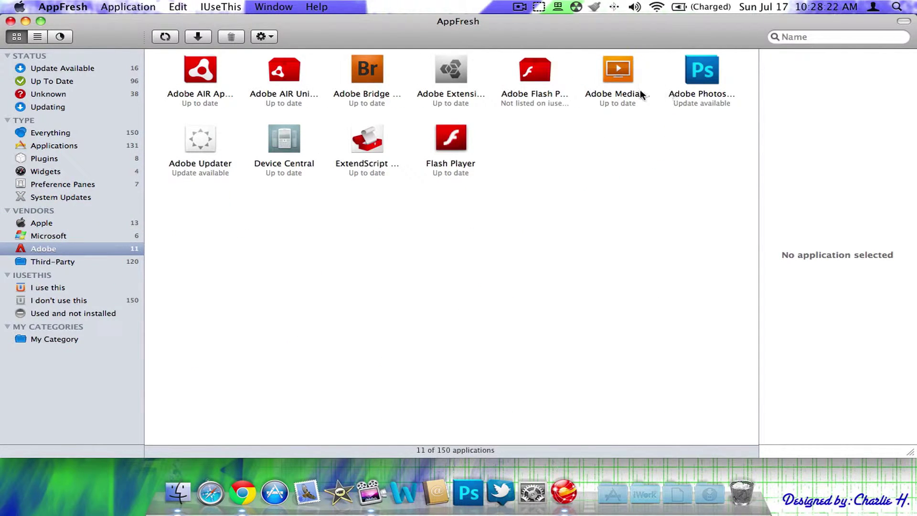
pyautogui.click(123, 233)
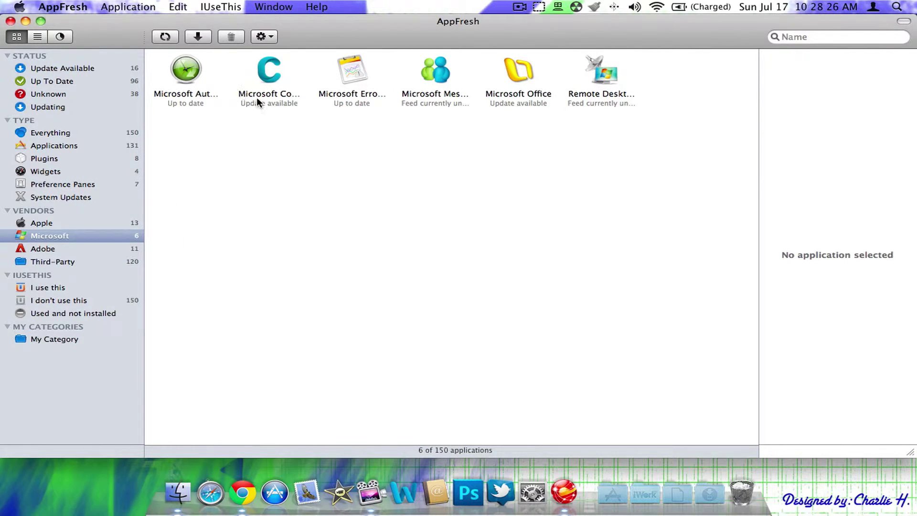
pyautogui.click(513, 76)
pyautogui.click(501, 149)
# Step: Show the 120 third-party applications and collapse the IUSETHIS group
pyautogui.click(82, 260)
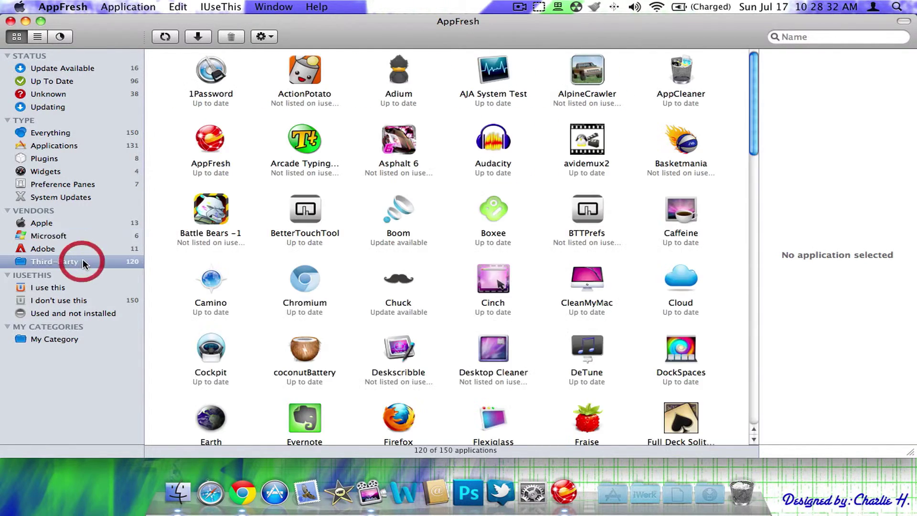
pyautogui.scroll(-10, 374, 128)
pyautogui.scroll(-8, 374, 130)
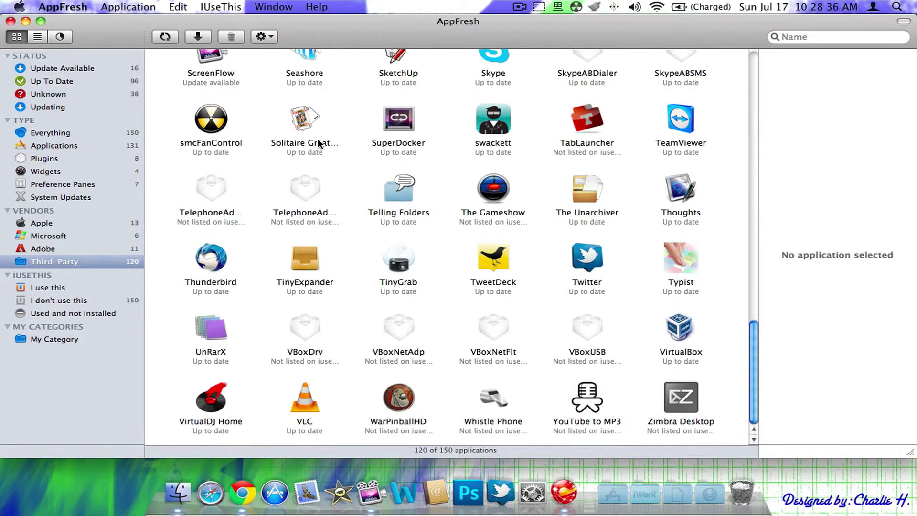
pyautogui.scroll(20, 317, 138)
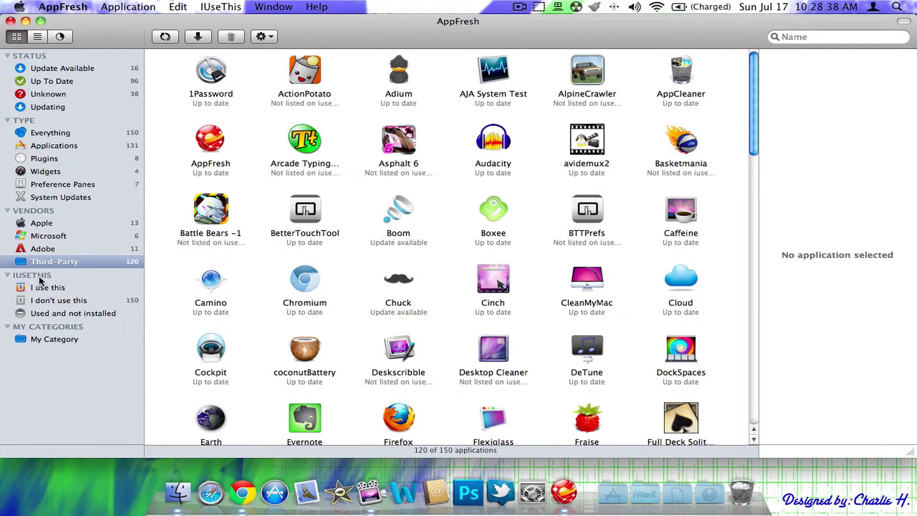
pyautogui.click(8, 277)
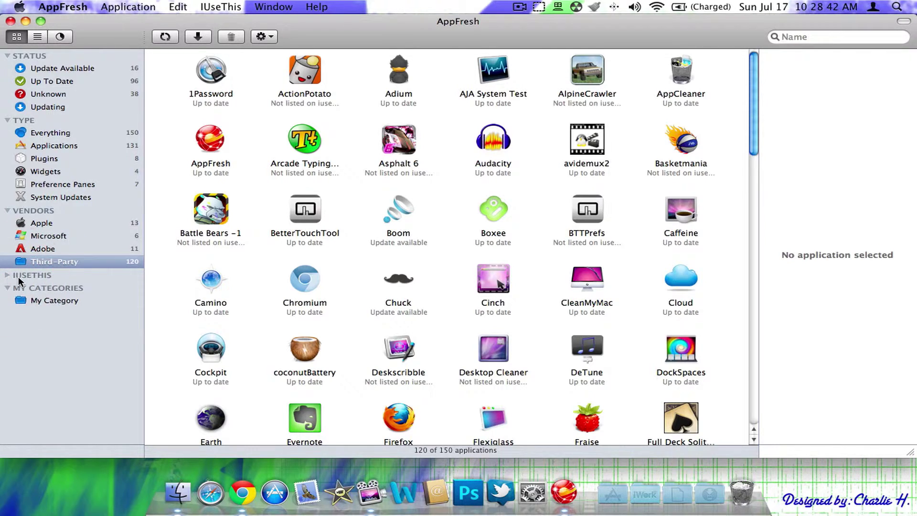
pyautogui.click(122, 347)
# Step: Review the Updating list: BetterTouchTool's install and NeoOffice's failed install
pyautogui.click(63, 38)
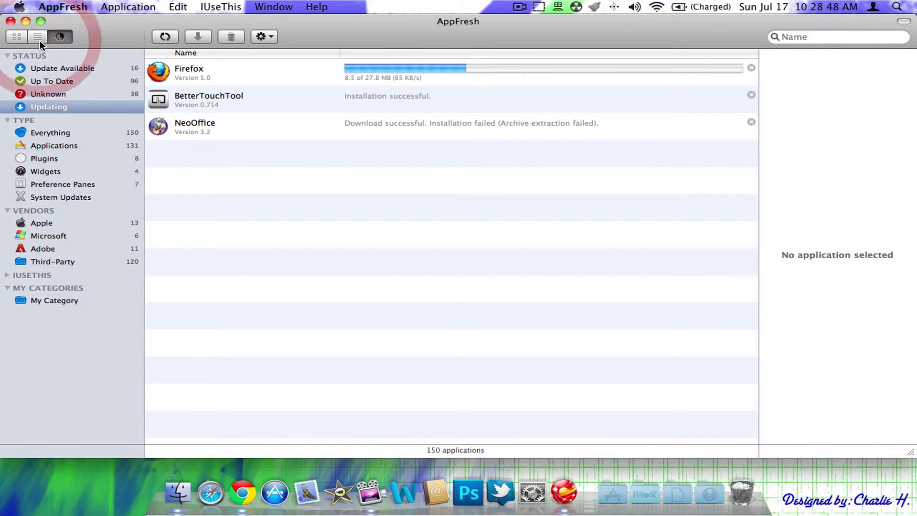
pyautogui.click(555, 261)
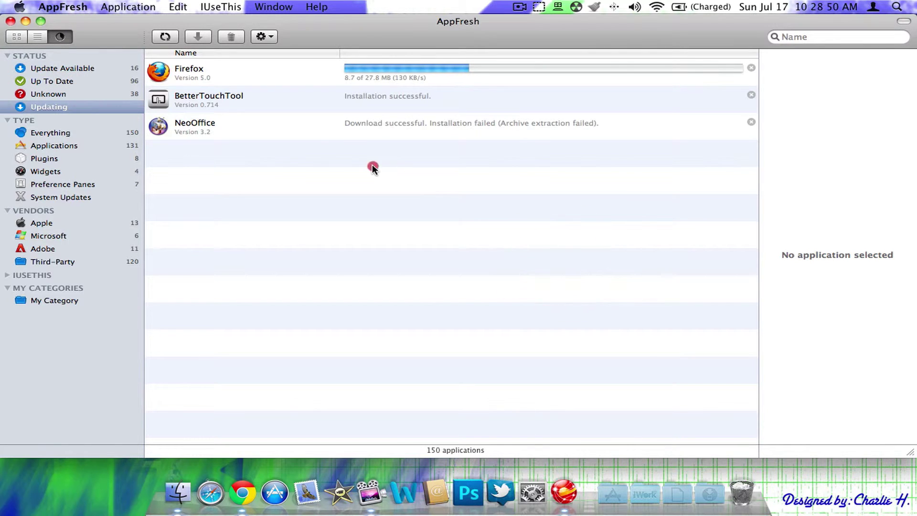
pyautogui.click(300, 141)
pyautogui.click(273, 101)
pyautogui.click(368, 130)
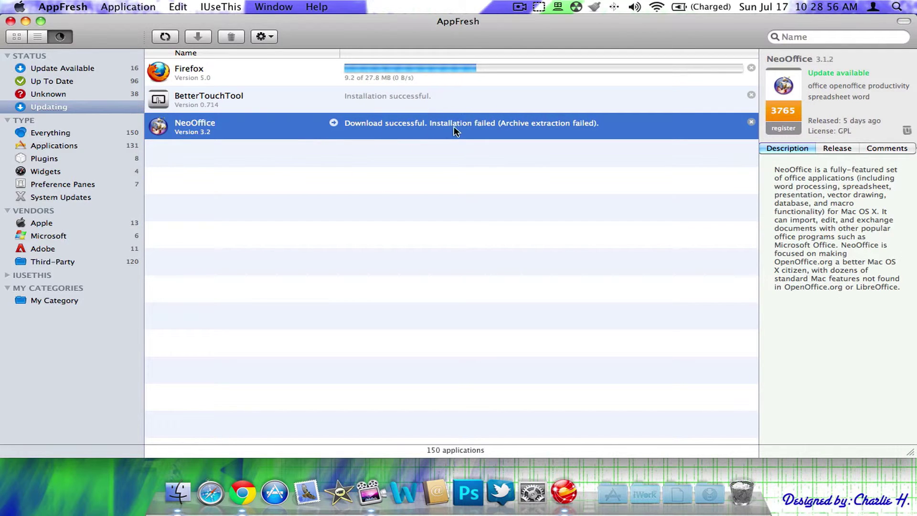
# Step: Remove the failed NeoOffice entry and list the 16 apps with updates available
pyautogui.click(752, 122)
pyautogui.click(558, 193)
pyautogui.click(68, 69)
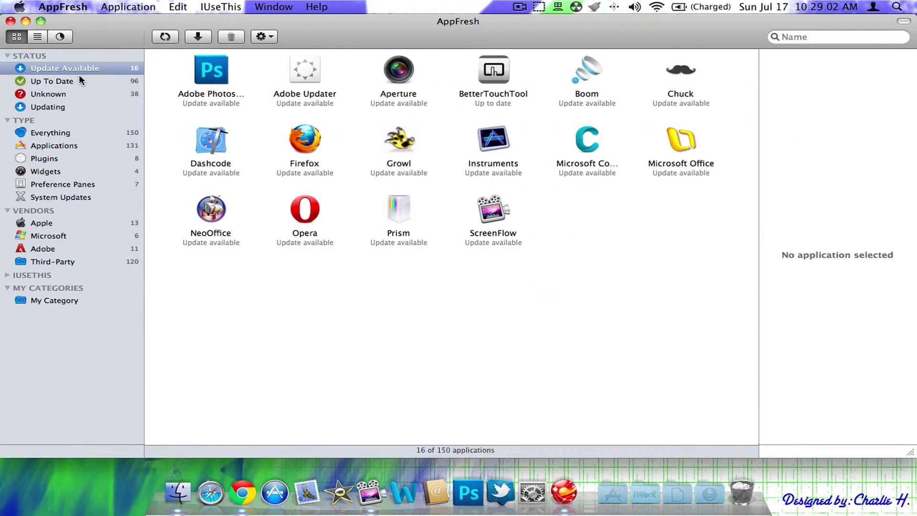
pyautogui.moveTo(715, 245); pyautogui.dragTo(185, 403)
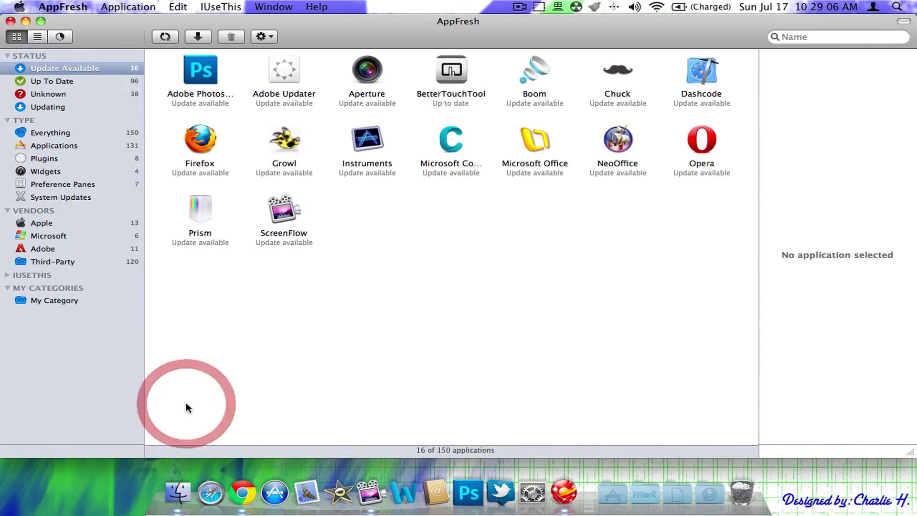
# Step: Bring Chrome's MacUpdate Desktop 5 page to the front via the Dock's window list
pyautogui.click(242, 492)
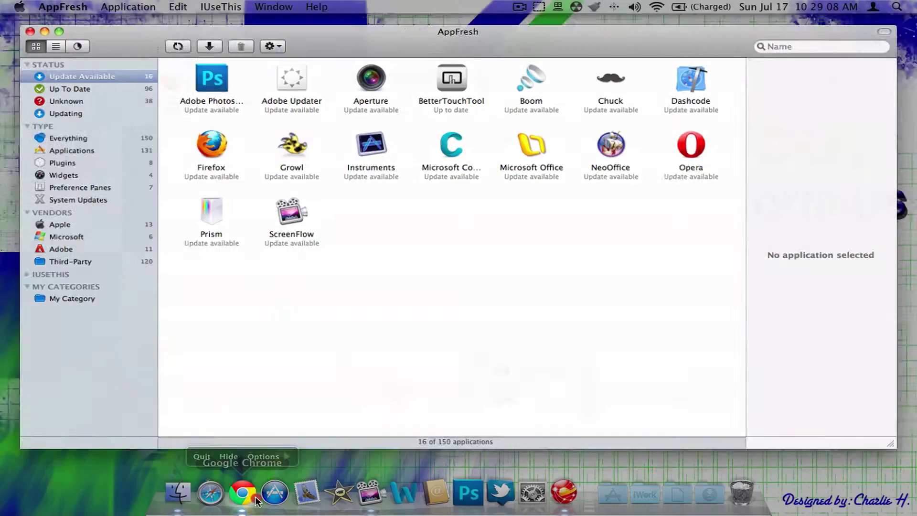
pyautogui.click(517, 396)
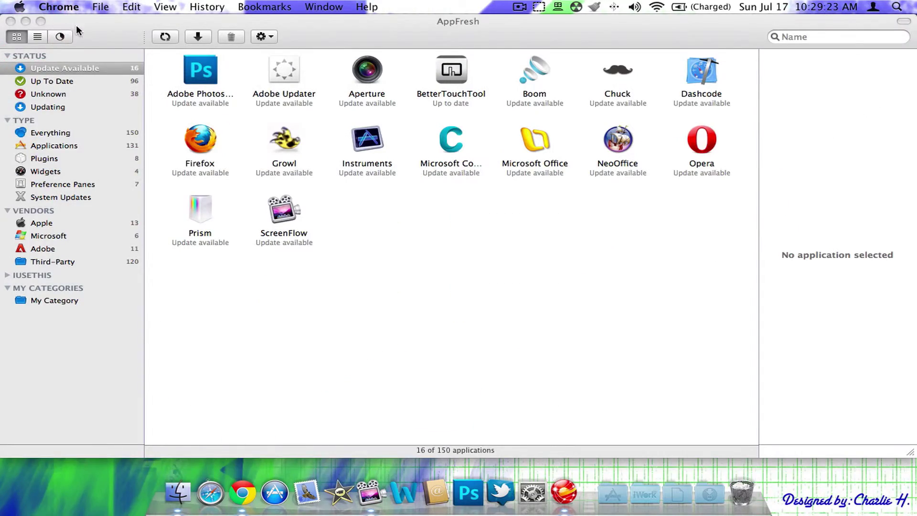
# Step: Switch to AppFresh, quit it, and leave the bare desktop showing
pyautogui.click(45, 22)
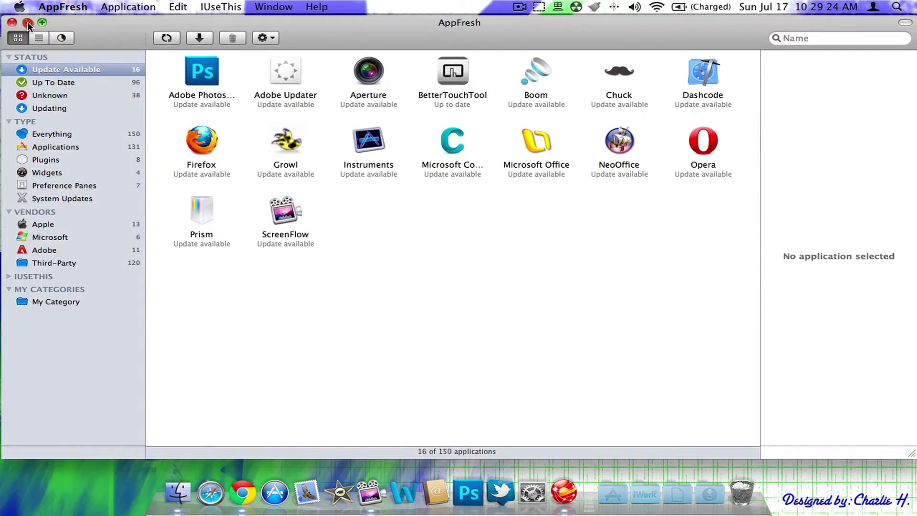
pyautogui.press('super+w')
pyautogui.click(240, 139)
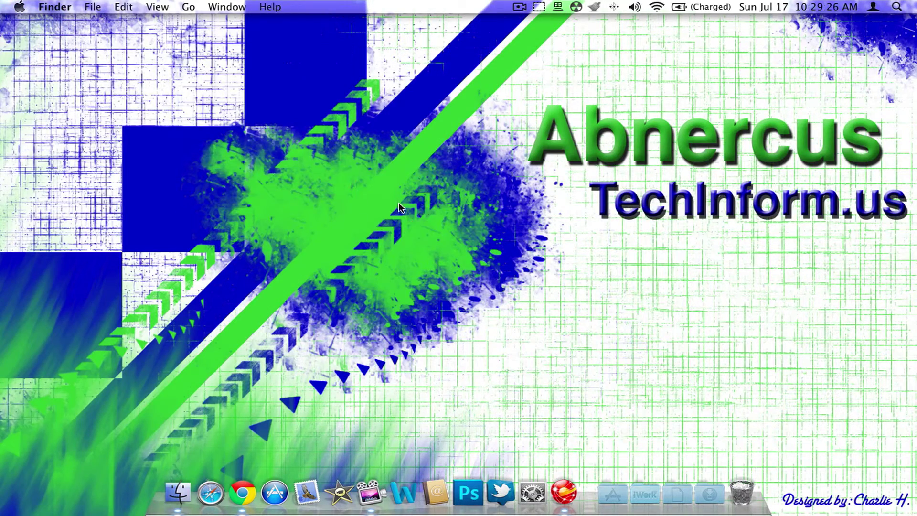